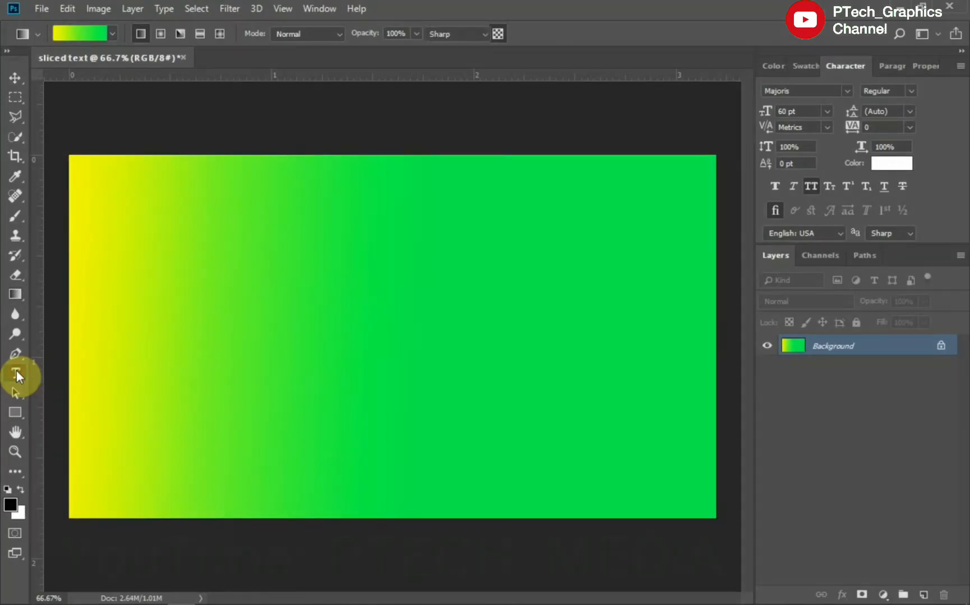
Add the text PTECH in white 60 pt Majoris and centre it on the gradient background
{"action": "left_click", "coordinate": [16, 373]}
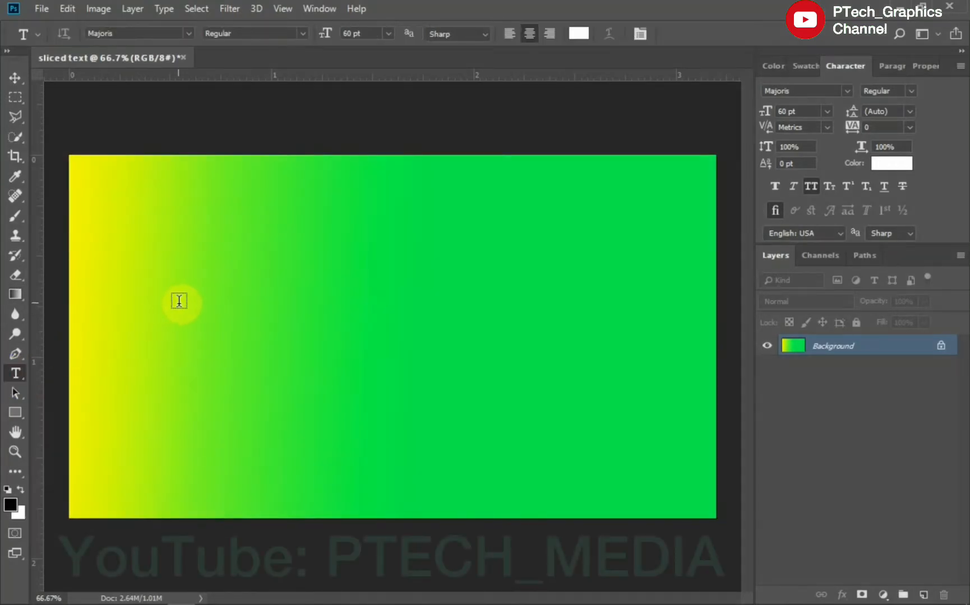
{"action": "left_click", "coordinate": [180, 303]}
{"action": "type", "text": "PTECH"}
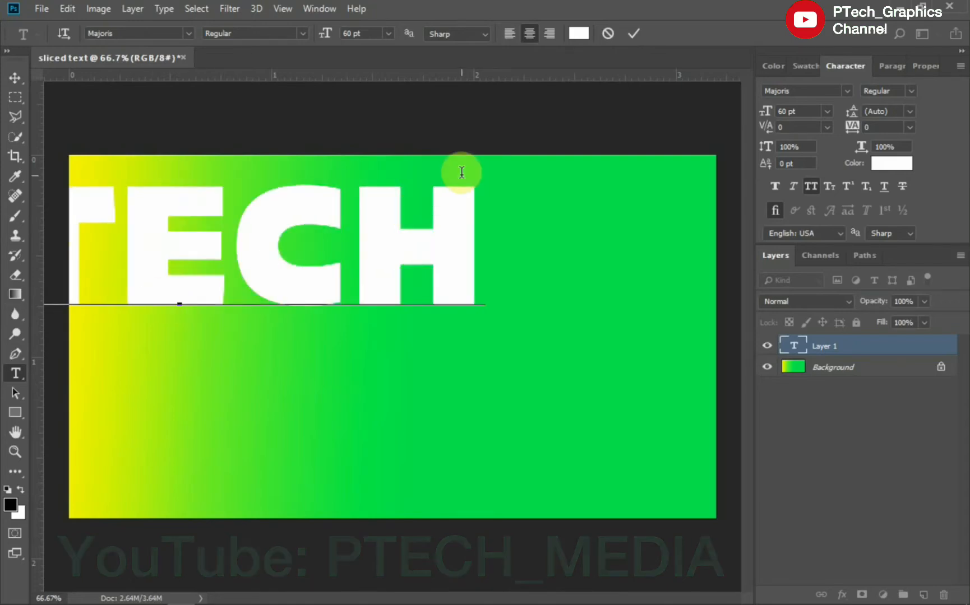
{"action": "left_click", "coordinate": [15, 78]}
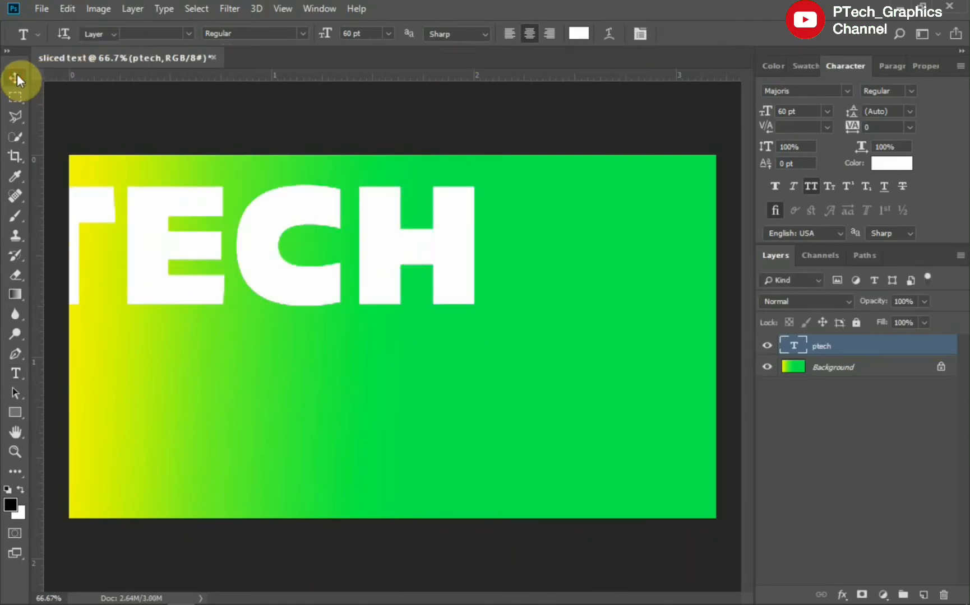
{"action": "left_click_drag", "start_coordinate": [139, 250], "coordinate": [353, 316]}
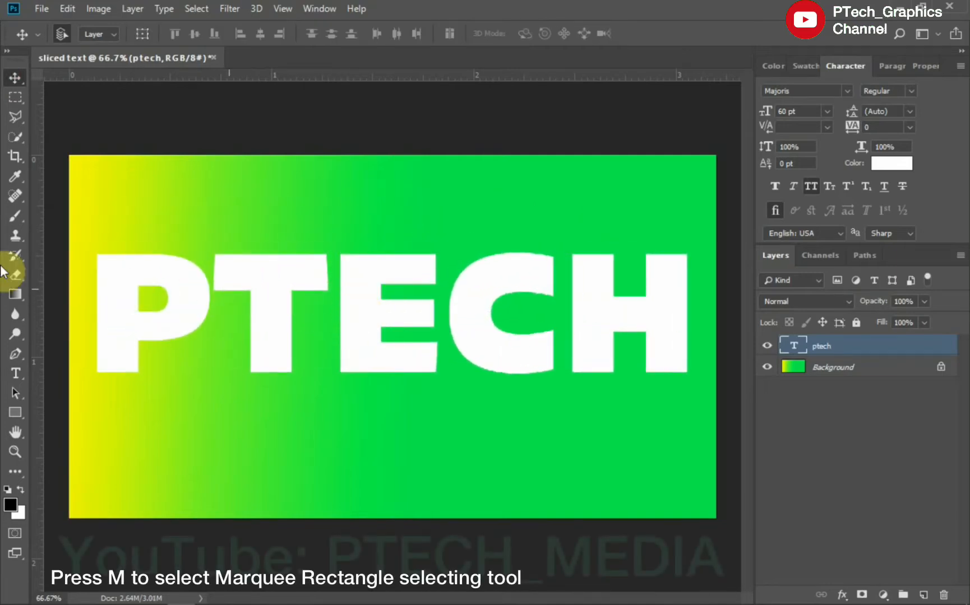
Make a rectangular selection over the upper half of the PTECH lettering and turn it into a mask on the text layer
{"action": "left_click", "coordinate": [9, 98]}
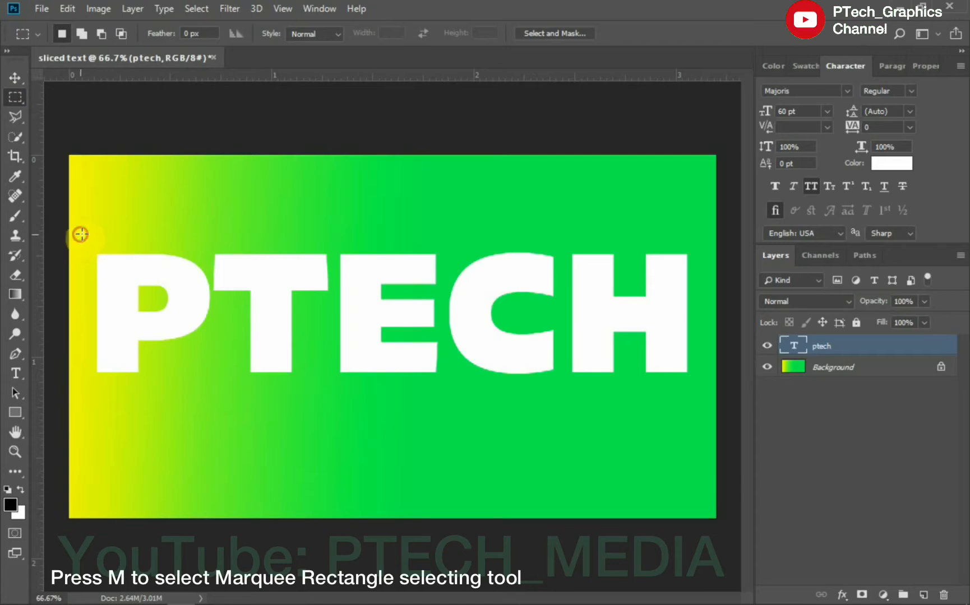
{"action": "left_click_drag", "start_coordinate": [81, 234], "coordinate": [698, 314]}
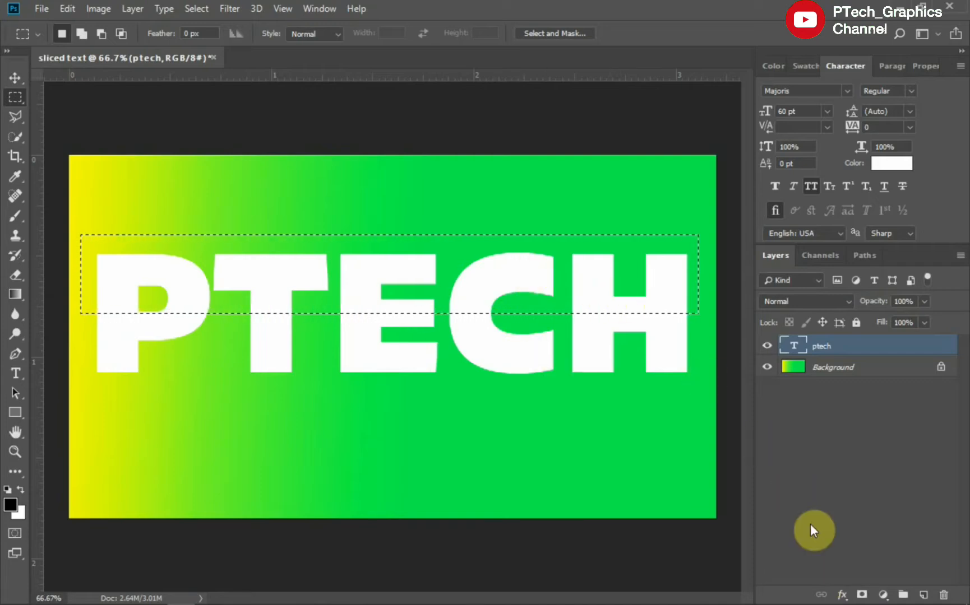
{"action": "left_click", "coordinate": [859, 594]}
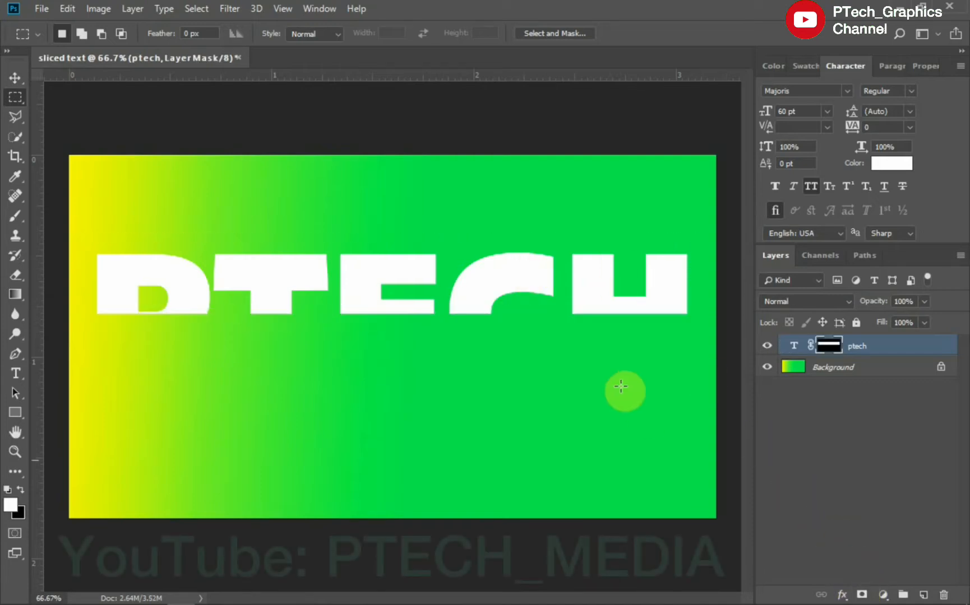
Duplicate the masked layer as ptech copy and invert the mask of the original ptech layer
{"action": "right_click", "coordinate": [896, 343]}
{"action": "left_click", "coordinate": [734, 78]}
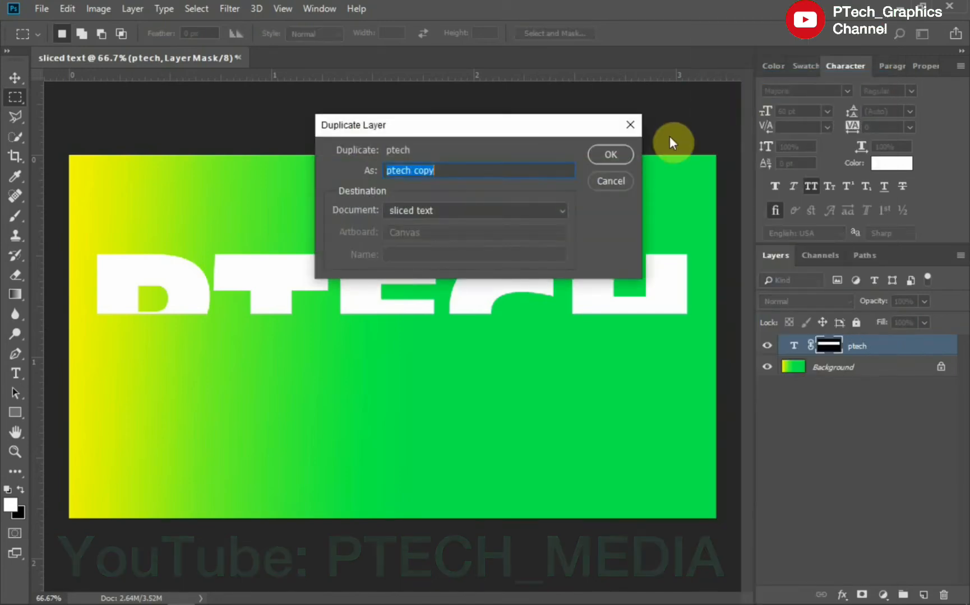
{"action": "left_click", "coordinate": [607, 159]}
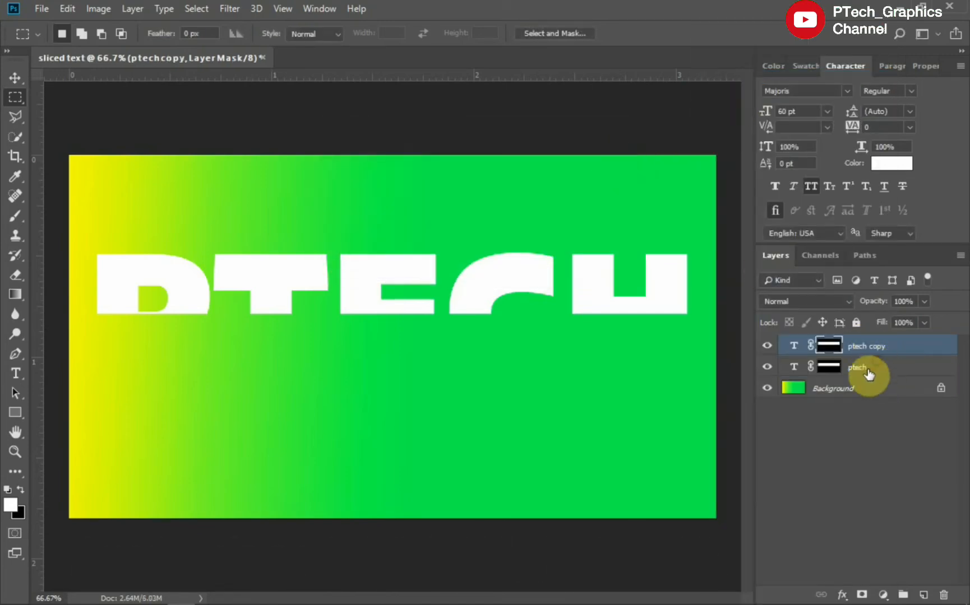
{"action": "left_click", "coordinate": [805, 368]}
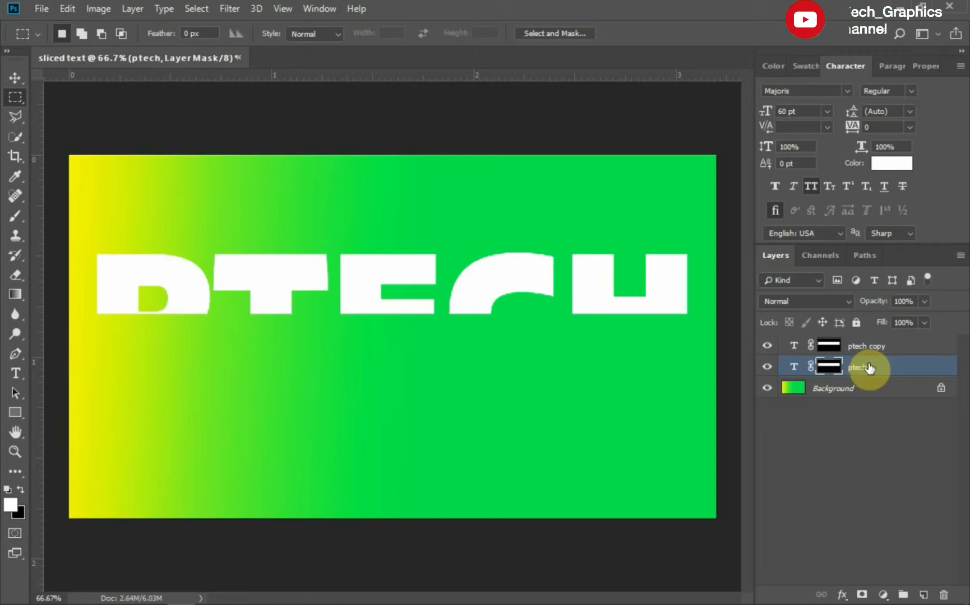
{"action": "key", "text": "ctrl+i"}
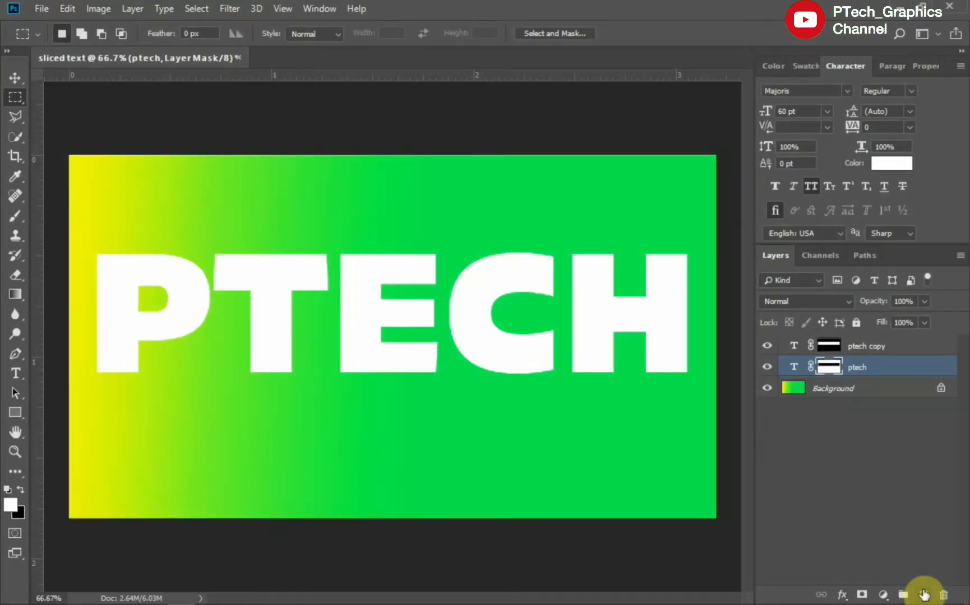
Create an empty layer directly above the ptech layer and clip it to that layer
{"action": "left_click", "coordinate": [921, 593]}
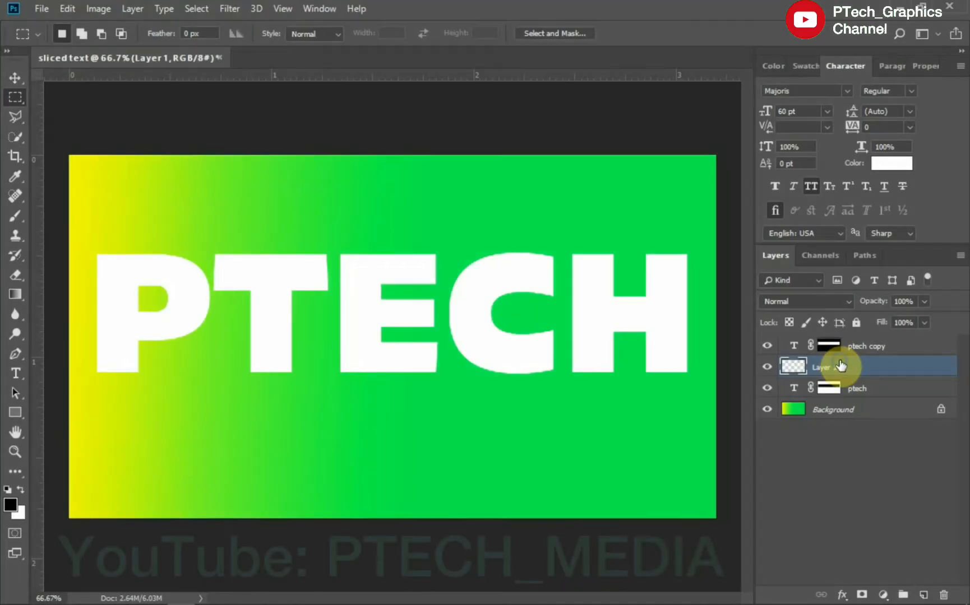
{"action": "right_click", "coordinate": [836, 364]}
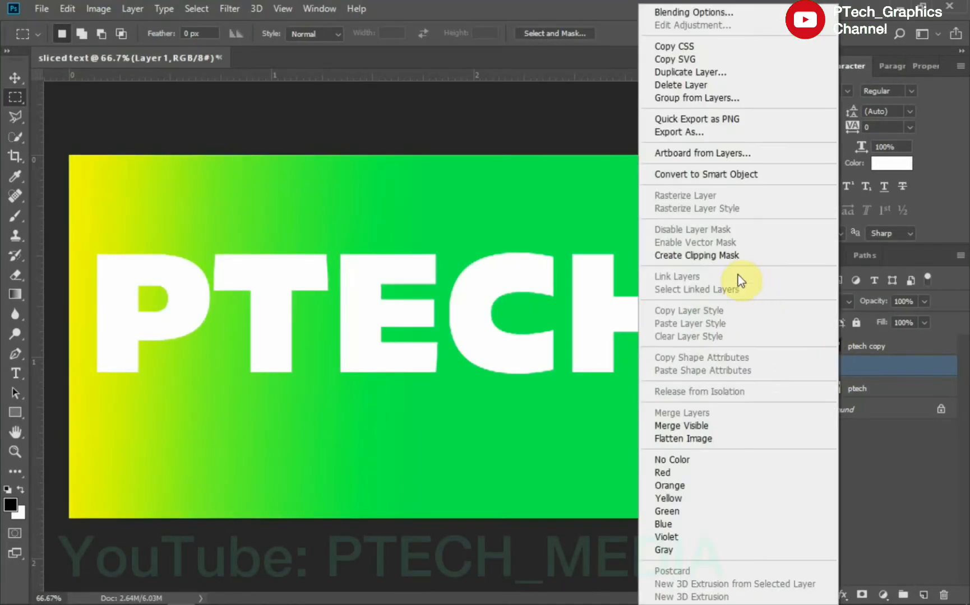
{"action": "left_click", "coordinate": [765, 256]}
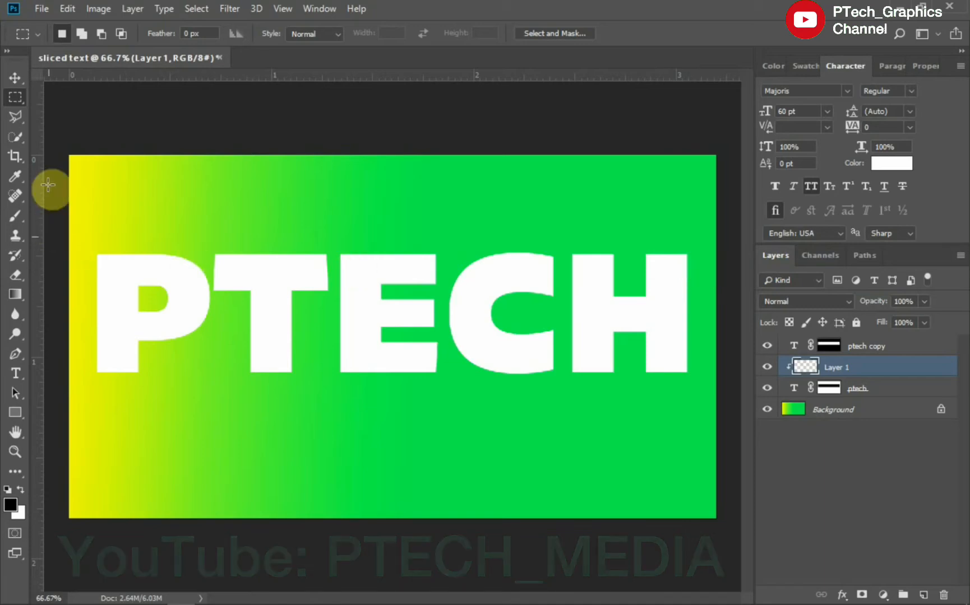
Paint a soft black shadow along the cut line across all PTECH letters with a 50 px brush
{"action": "left_click", "coordinate": [19, 215]}
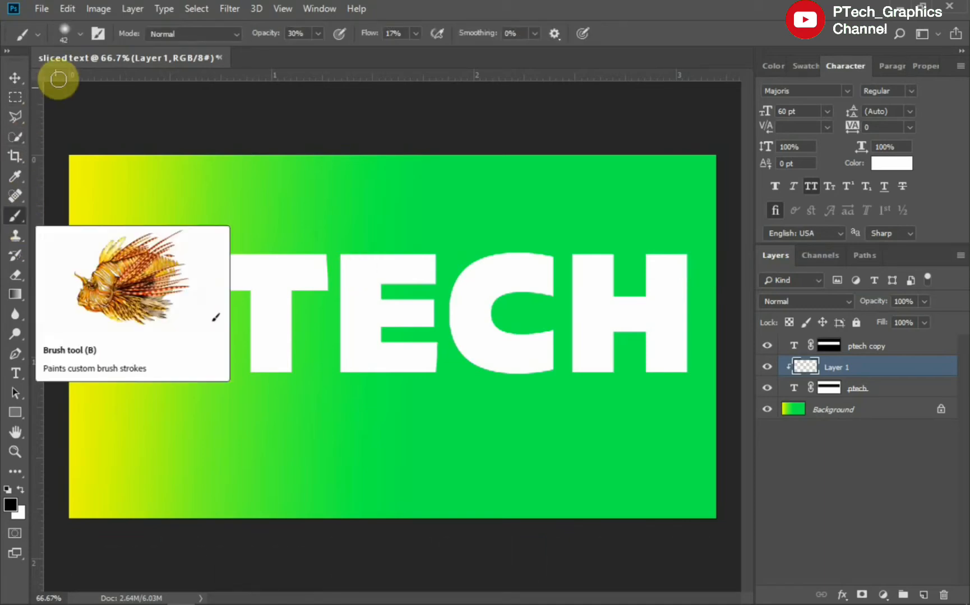
{"action": "left_click", "coordinate": [79, 32]}
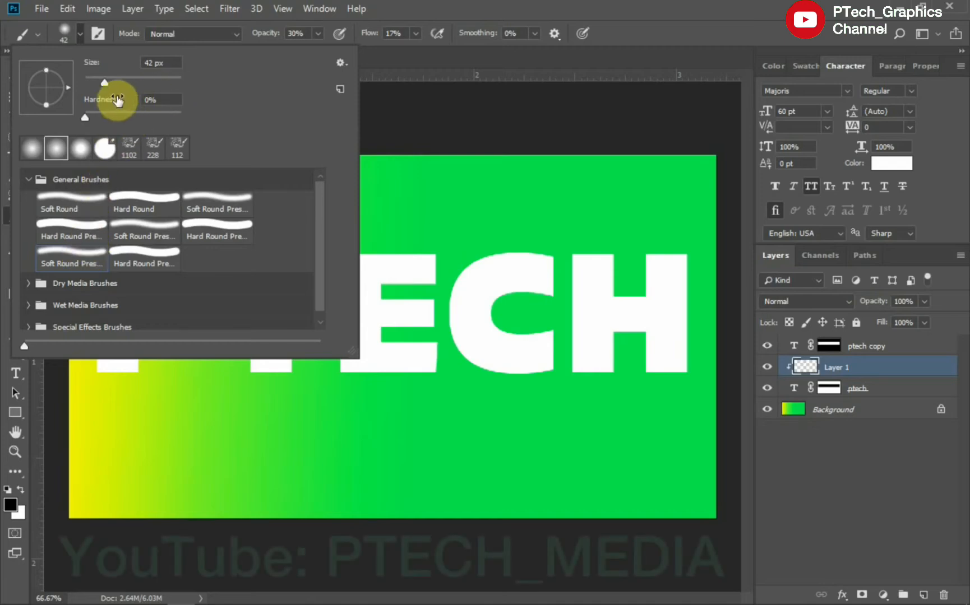
{"action": "left_click_drag", "start_coordinate": [104, 81], "coordinate": [111, 82]}
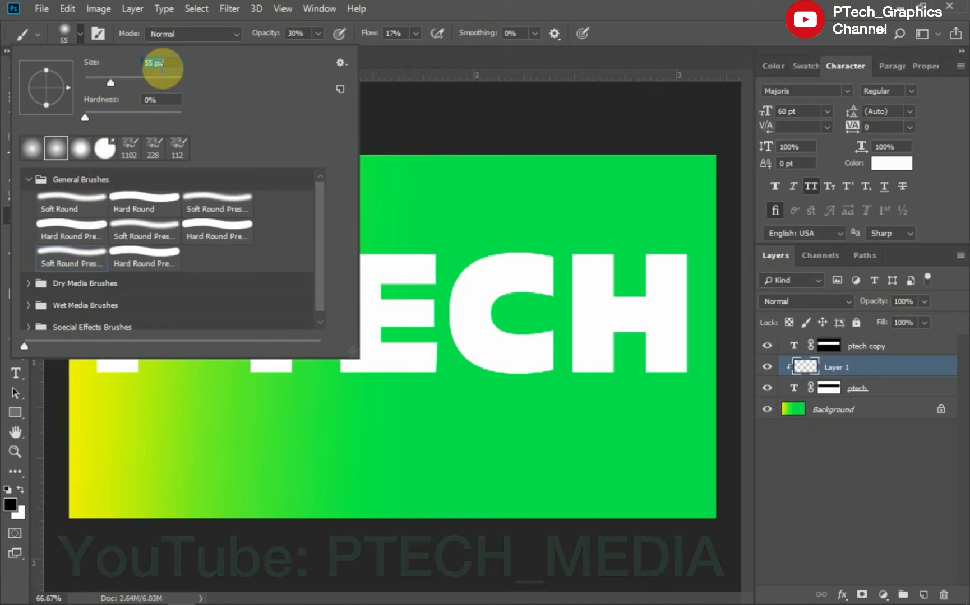
{"action": "type", "text": "50"}
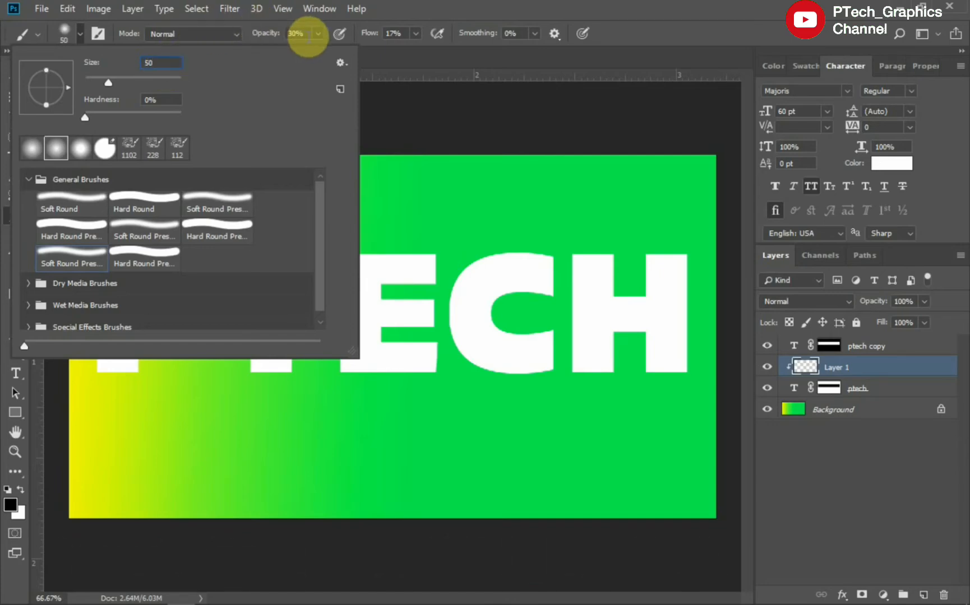
{"action": "left_click", "coordinate": [230, 35]}
{"action": "left_click", "coordinate": [230, 36]}
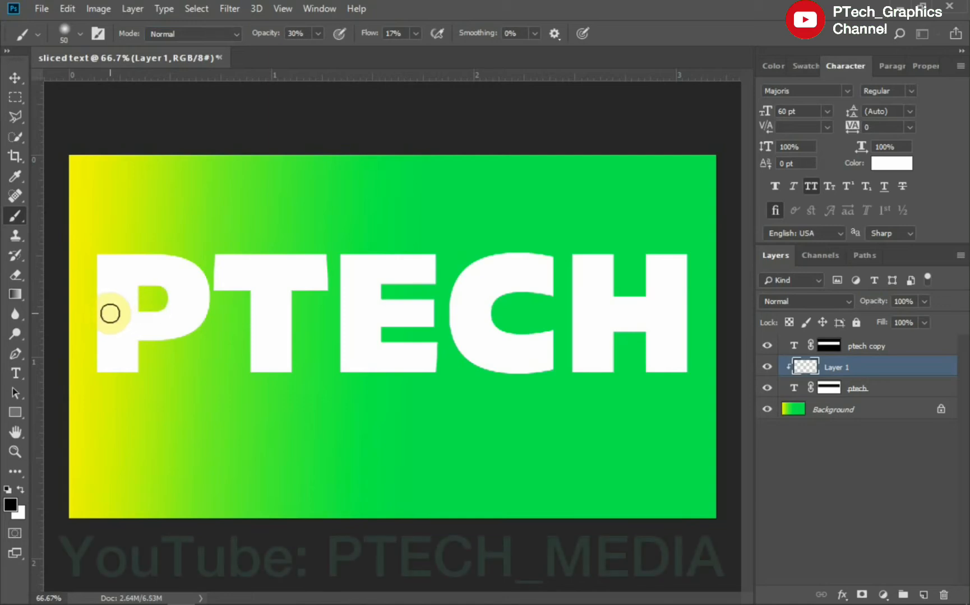
{"action": "mouse_move", "coordinate": [101, 314]}
{"action": "left_mouse_down"}
{"action": "mouse_move", "coordinate": [697, 314]}
{"action": "mouse_move", "coordinate": [648, 313]}
{"action": "left_mouse_up"}
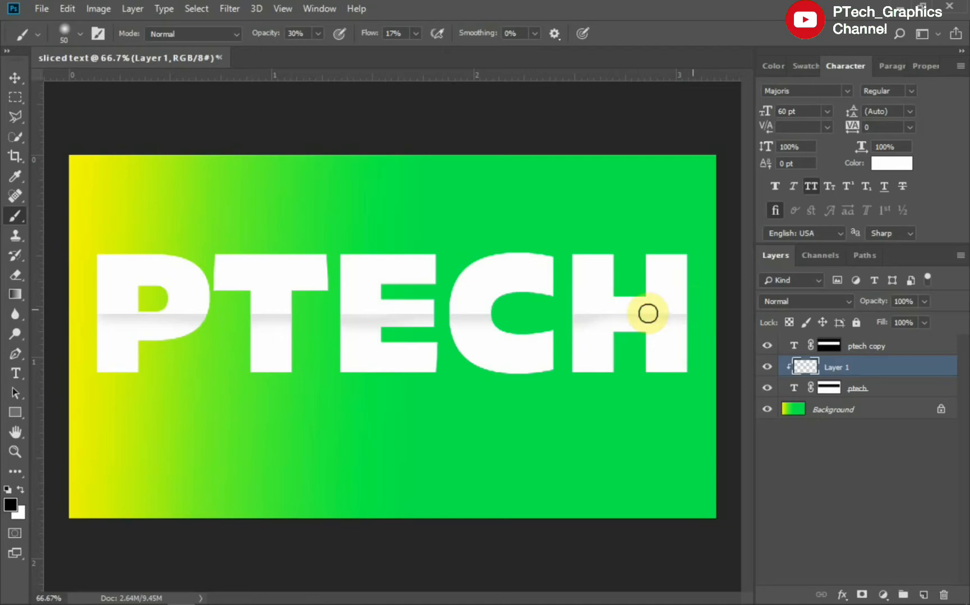
Offset the upper slice of the PTECH text slightly to the left of the lower slice
{"action": "left_click", "coordinate": [21, 76]}
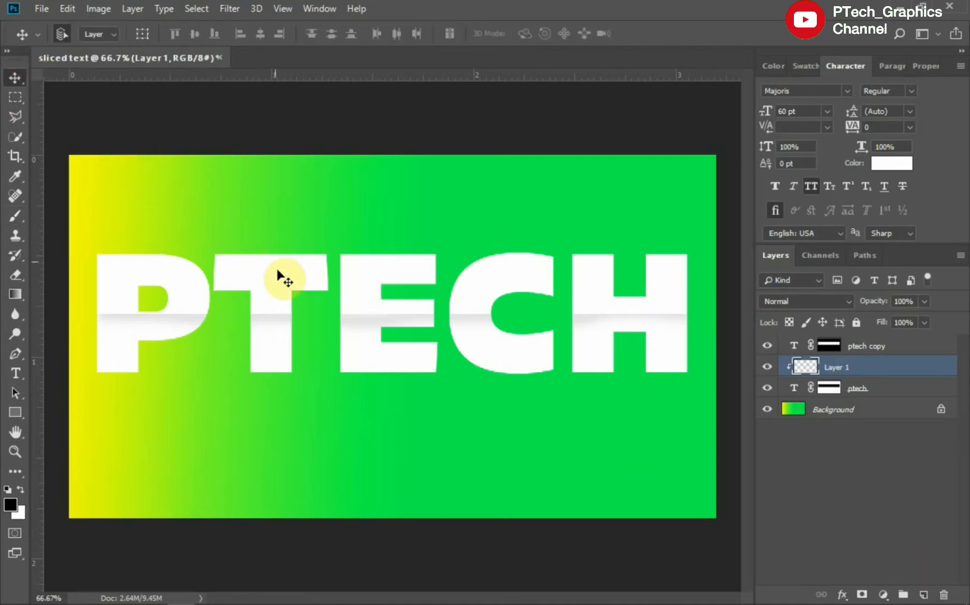
{"action": "left_click", "coordinate": [293, 282]}
{"action": "left_click_drag", "start_coordinate": [293, 281], "coordinate": [313, 287]}
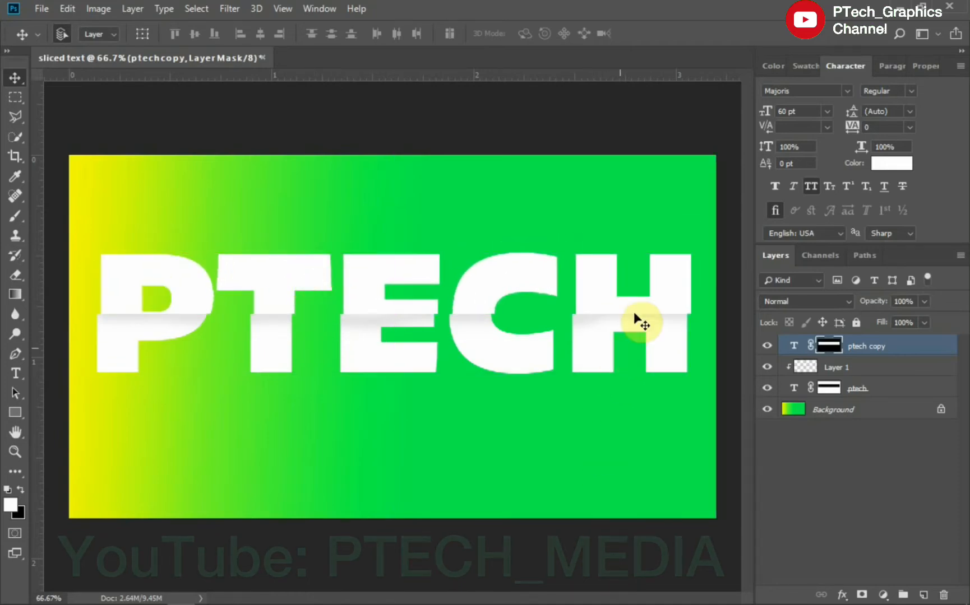
{"action": "left_click_drag", "start_coordinate": [642, 309], "coordinate": [639, 307]}
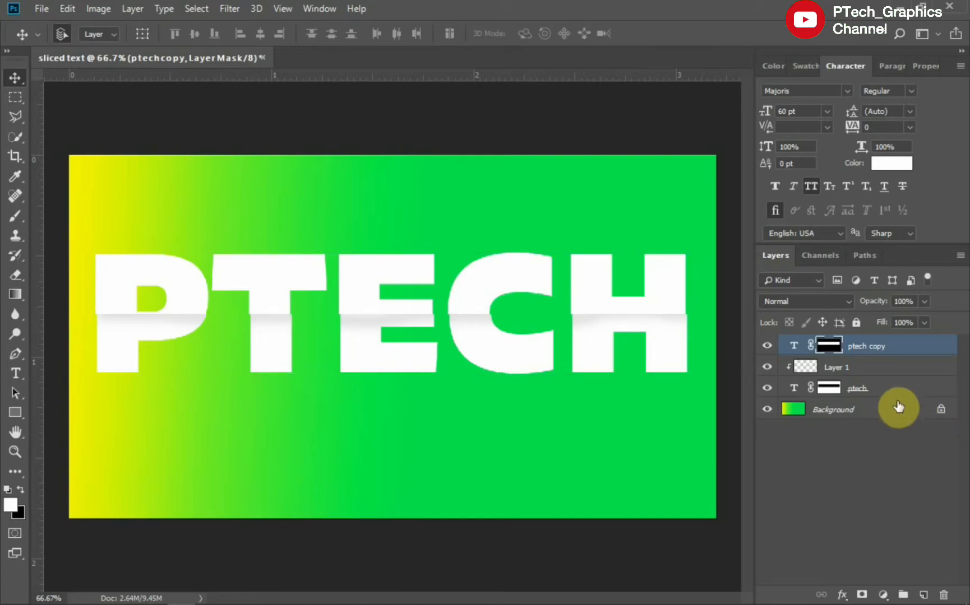
Group the two PTECH text layers with the shadow layer and hide the group
{"action": "left_click", "coordinate": [880, 394], "text": "shift"}
{"action": "key", "text": "ctrl+g"}
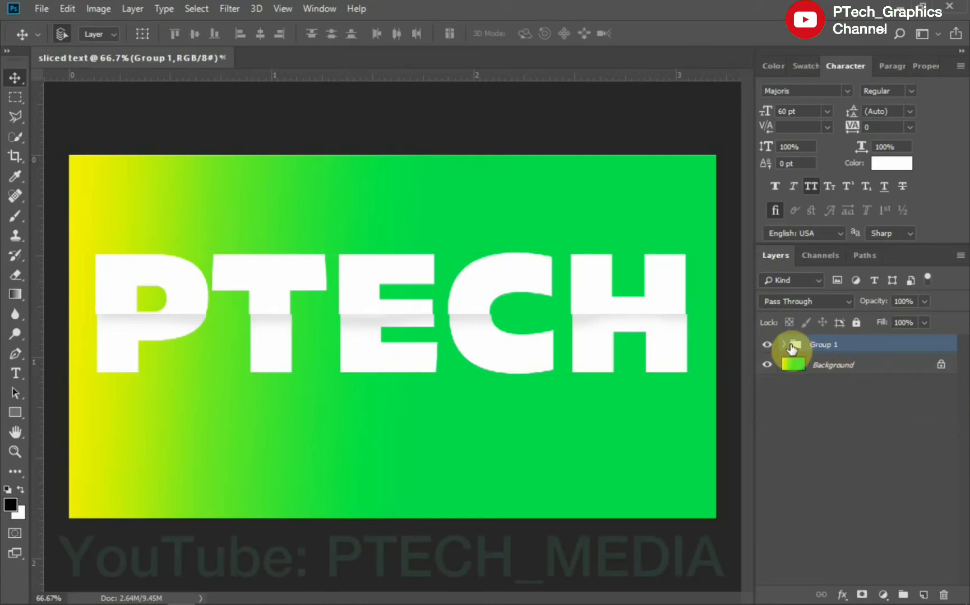
{"action": "left_click", "coordinate": [767, 346]}
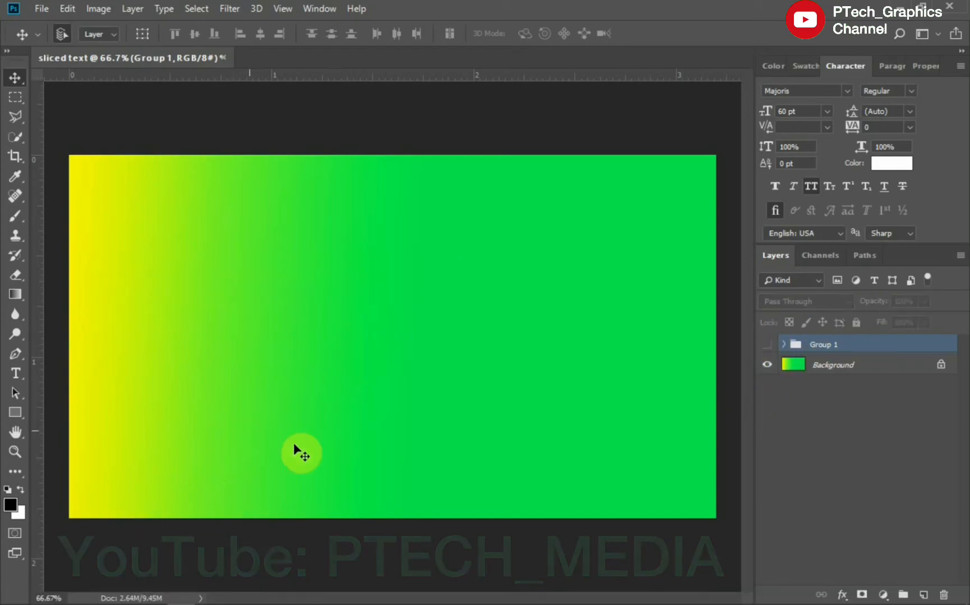
Add the text SLICED in white at 55 pt and centre it on the canvas
{"action": "left_click", "coordinate": [14, 374]}
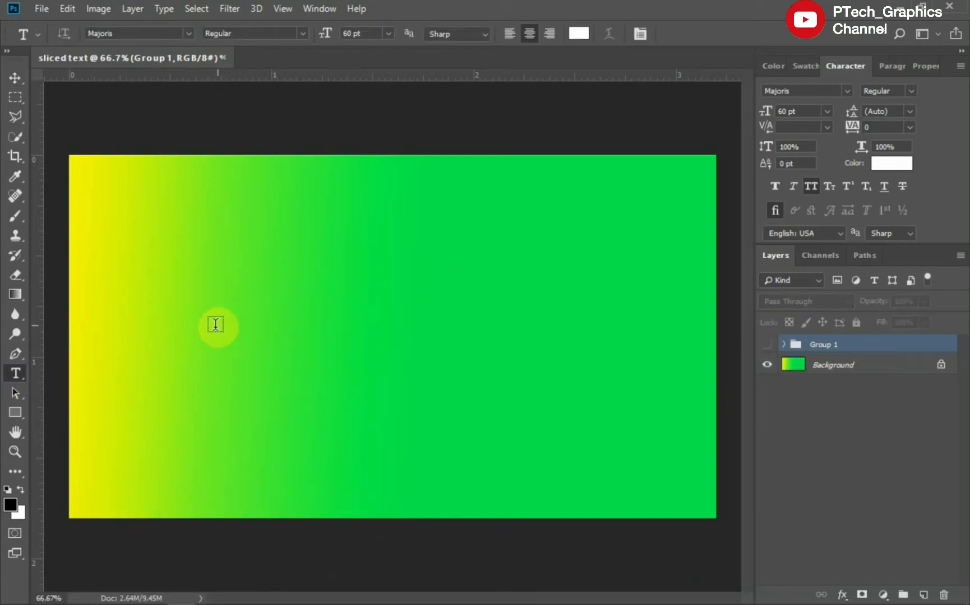
{"action": "left_click", "coordinate": [199, 324]}
{"action": "type", "text": "SLICED"}
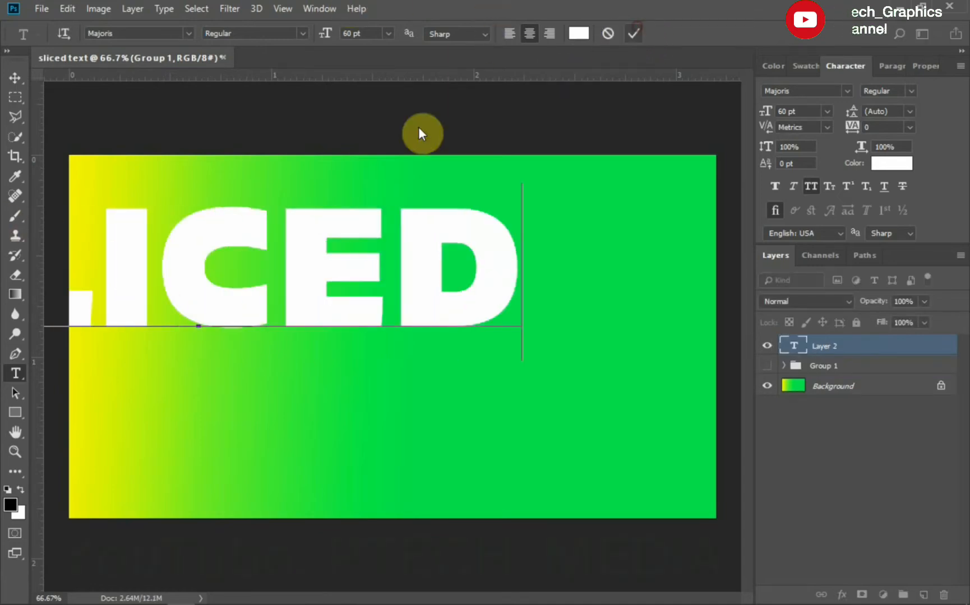
{"action": "left_click", "coordinate": [16, 77]}
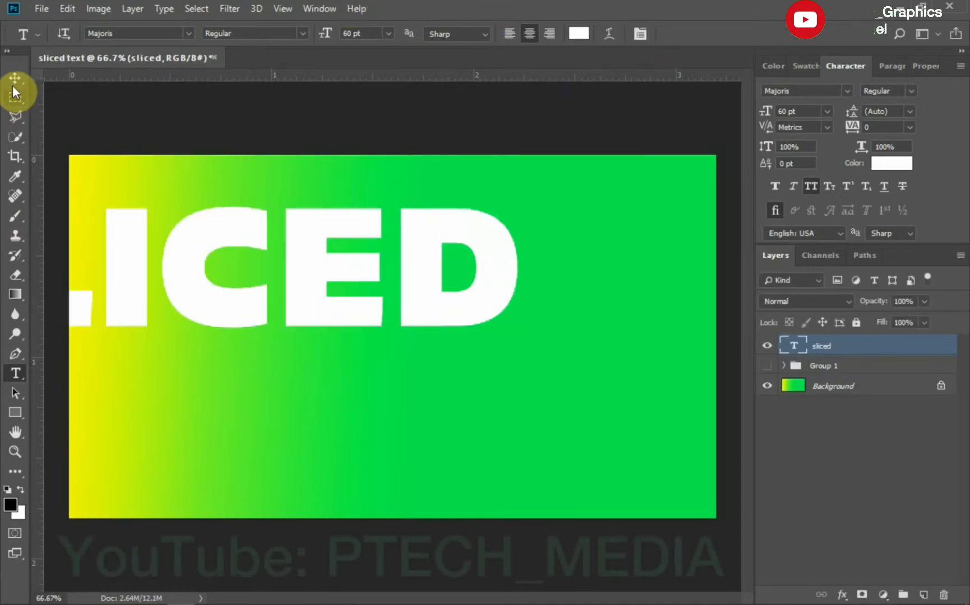
{"action": "left_click_drag", "start_coordinate": [195, 255], "coordinate": [379, 296]}
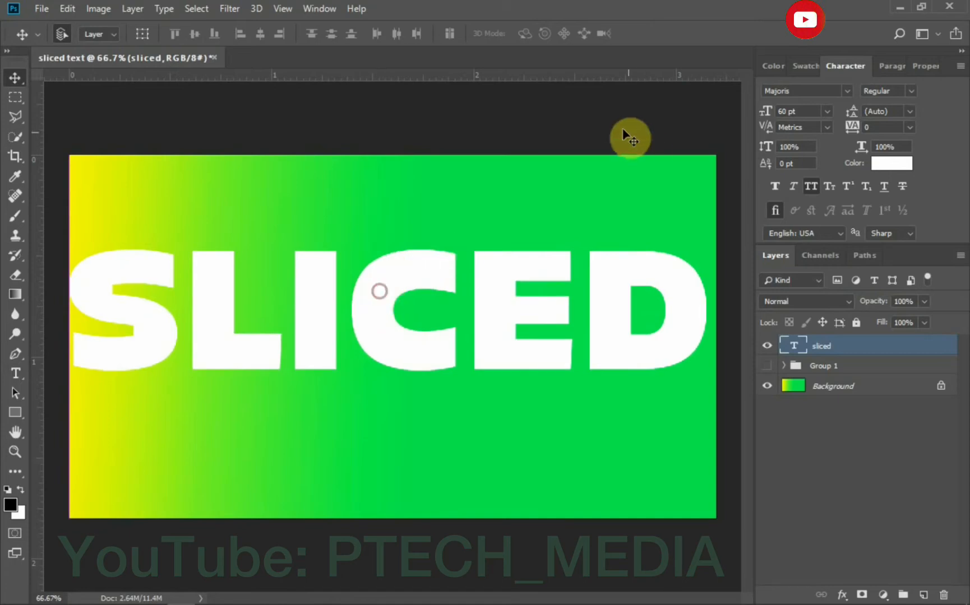
{"action": "left_click_drag", "start_coordinate": [774, 113], "coordinate": [725, 112]}
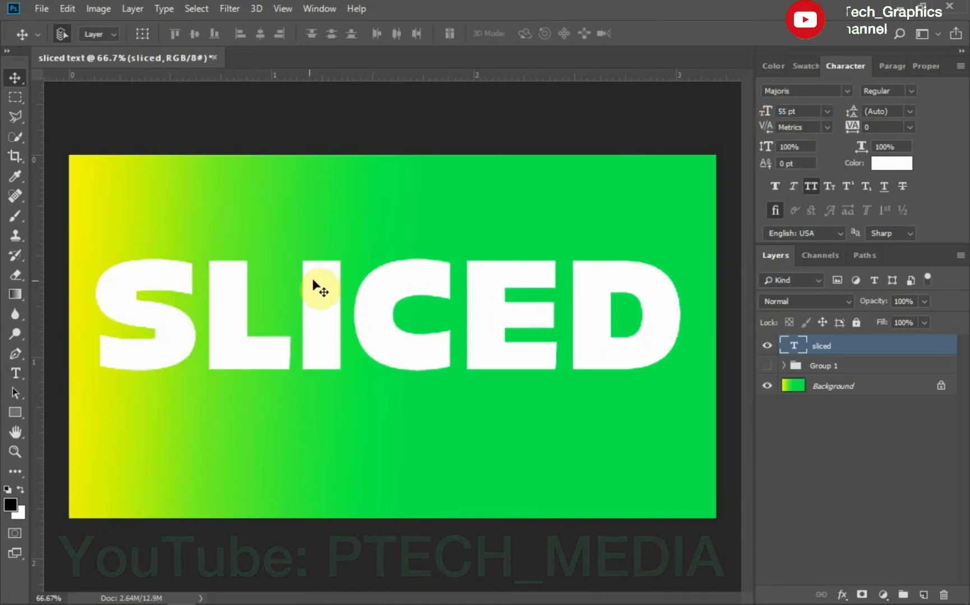
{"action": "left_click_drag", "start_coordinate": [319, 318], "coordinate": [325, 329]}
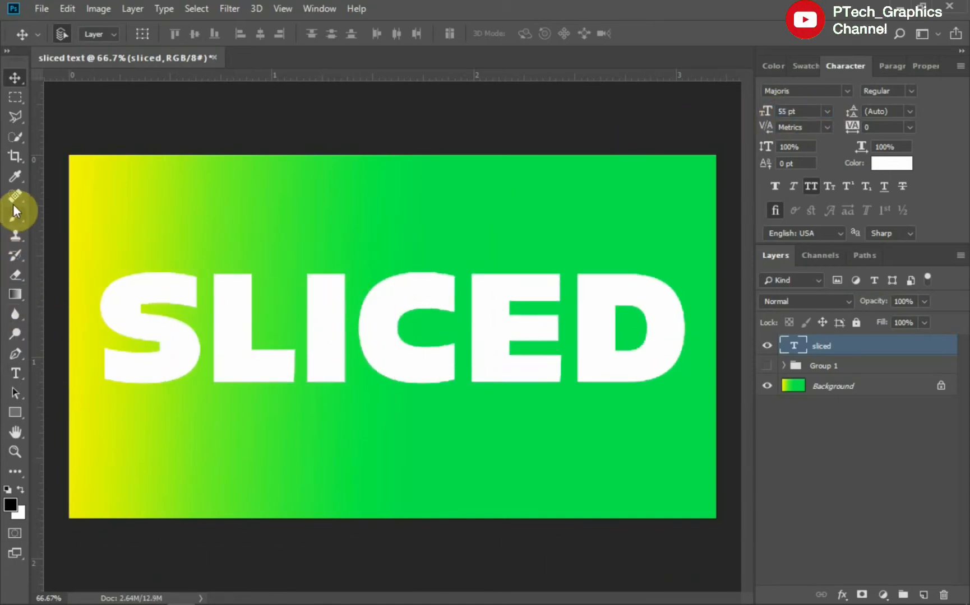
Draw a closed Pen path around the upper part of SLICED, with a diagonal lower edge descending from the S to the D
{"action": "left_click", "coordinate": [16, 353]}
{"action": "left_click", "coordinate": [93, 287]}
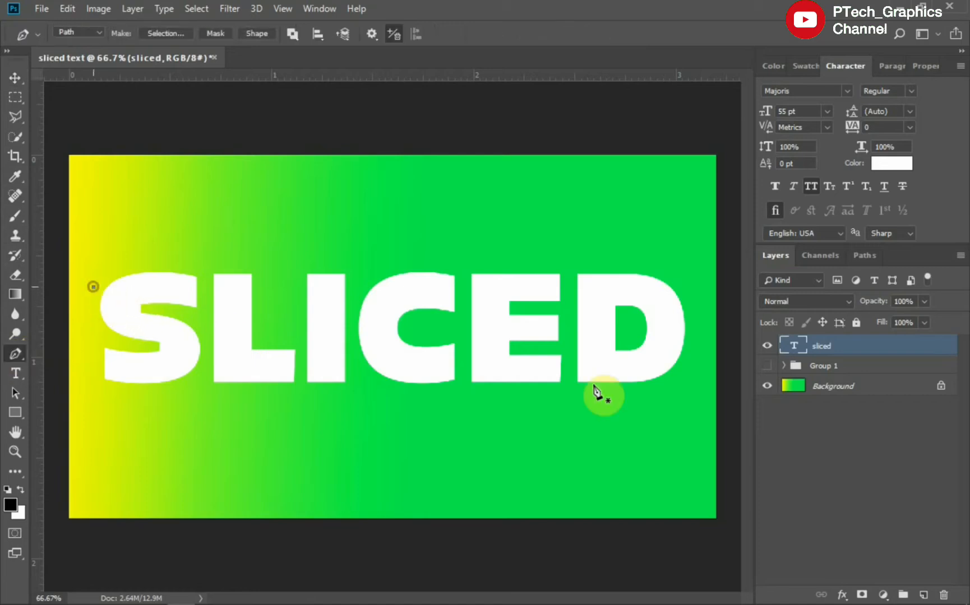
{"action": "left_click", "coordinate": [699, 280]}
{"action": "left_click", "coordinate": [511, 240]}
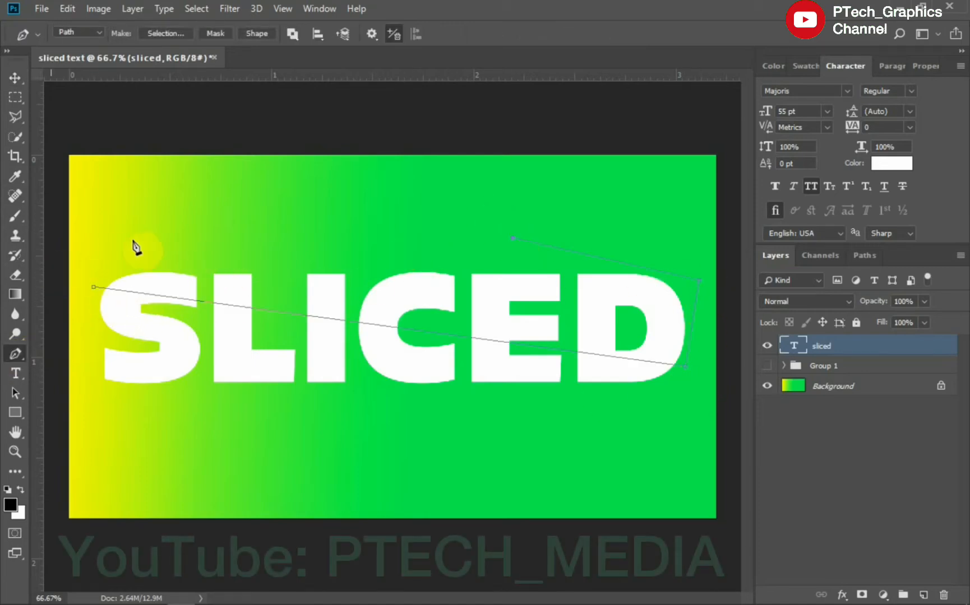
{"action": "left_click", "coordinate": [93, 287]}
Convert the path to a new anti-aliased selection with a 3 px feather and mask the SLICED text layer with it
{"action": "right_click", "coordinate": [335, 273]}
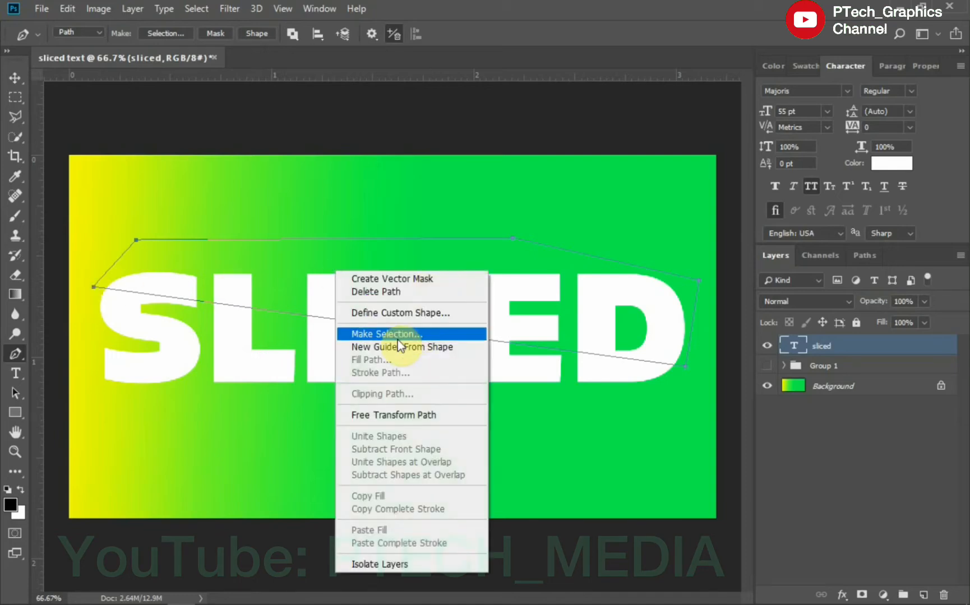
{"action": "left_click", "coordinate": [436, 335]}
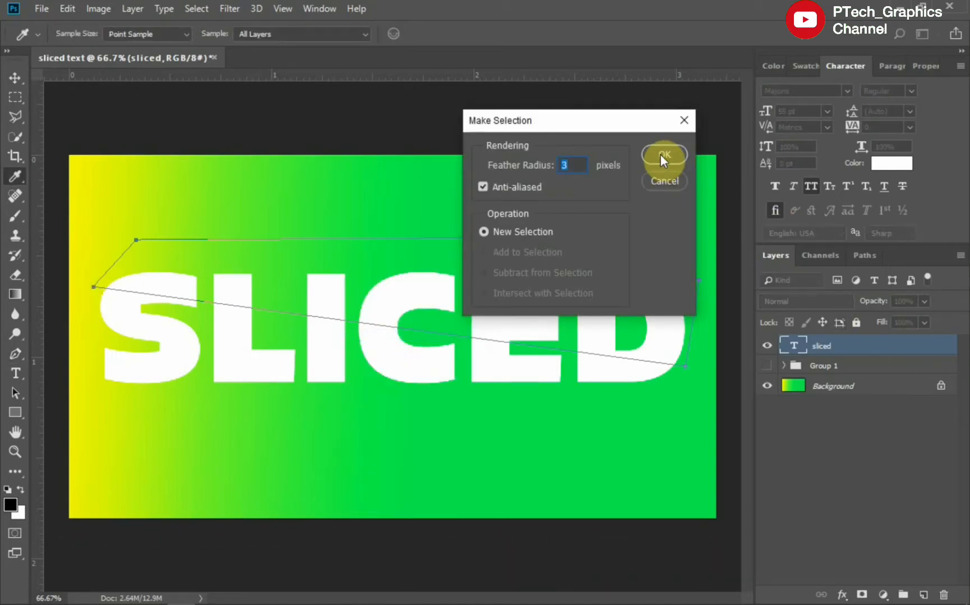
{"action": "left_click", "coordinate": [658, 155]}
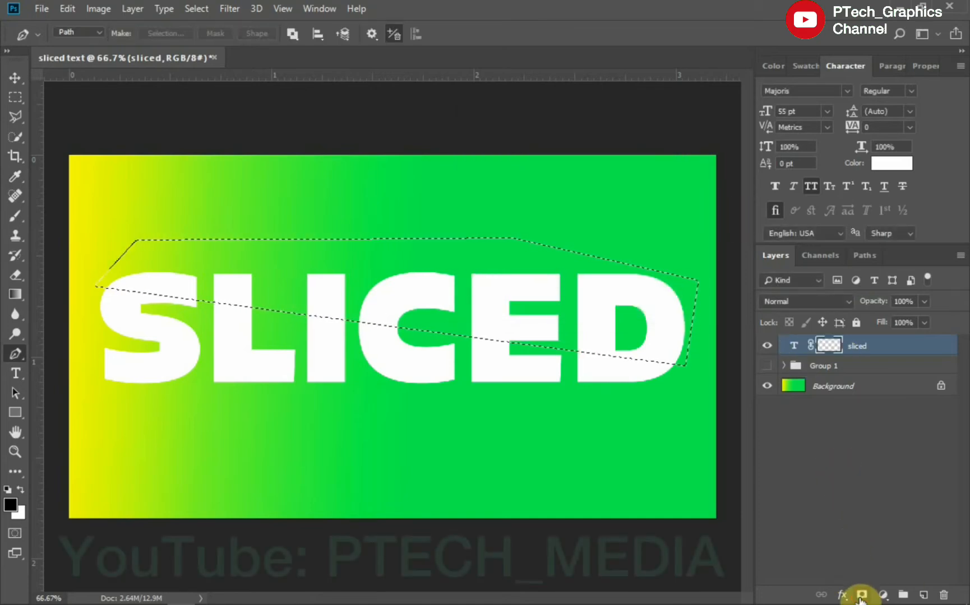
Duplicate the masked SLICED layer and invert the original layer's mask to reveal the lower part of the letters
{"action": "right_click", "coordinate": [888, 352]}
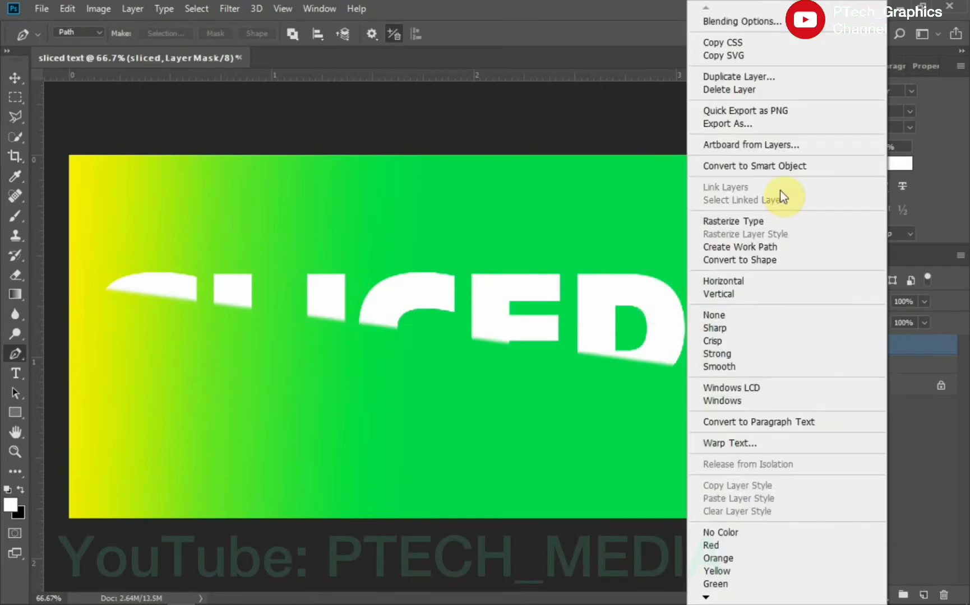
{"action": "left_click", "coordinate": [765, 78]}
{"action": "left_click", "coordinate": [618, 162]}
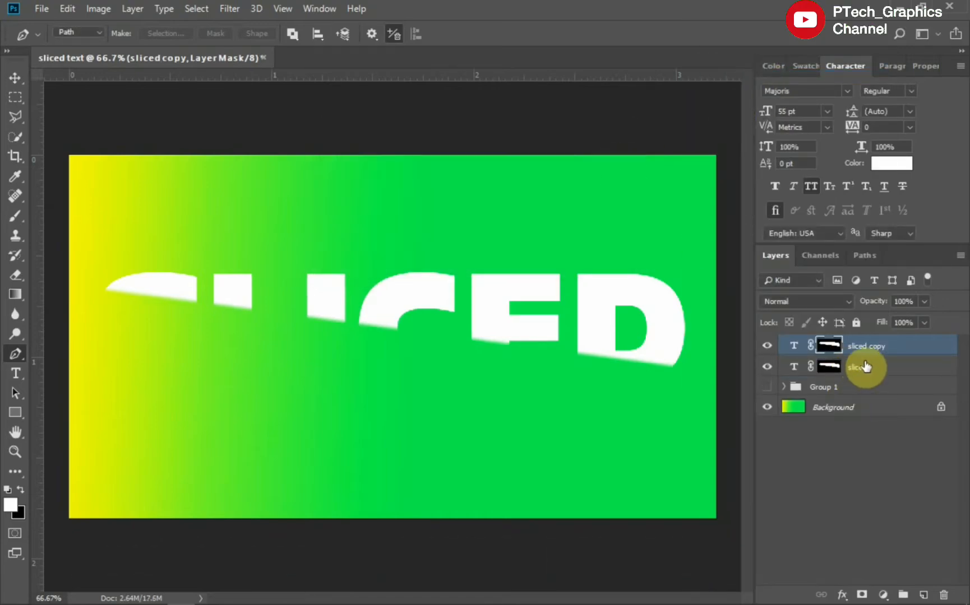
{"action": "left_click", "coordinate": [868, 370]}
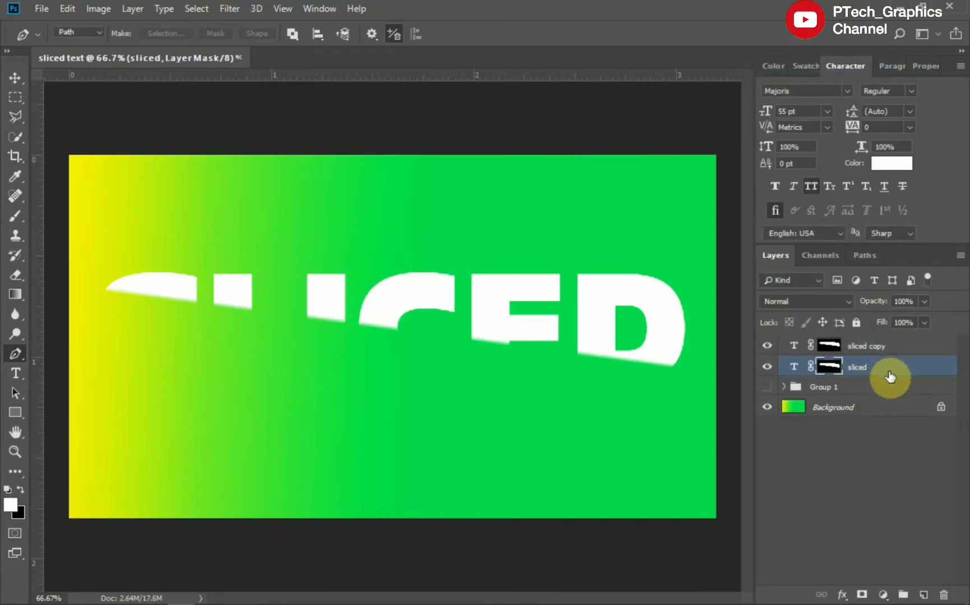
{"action": "key", "text": "ctrl+i"}
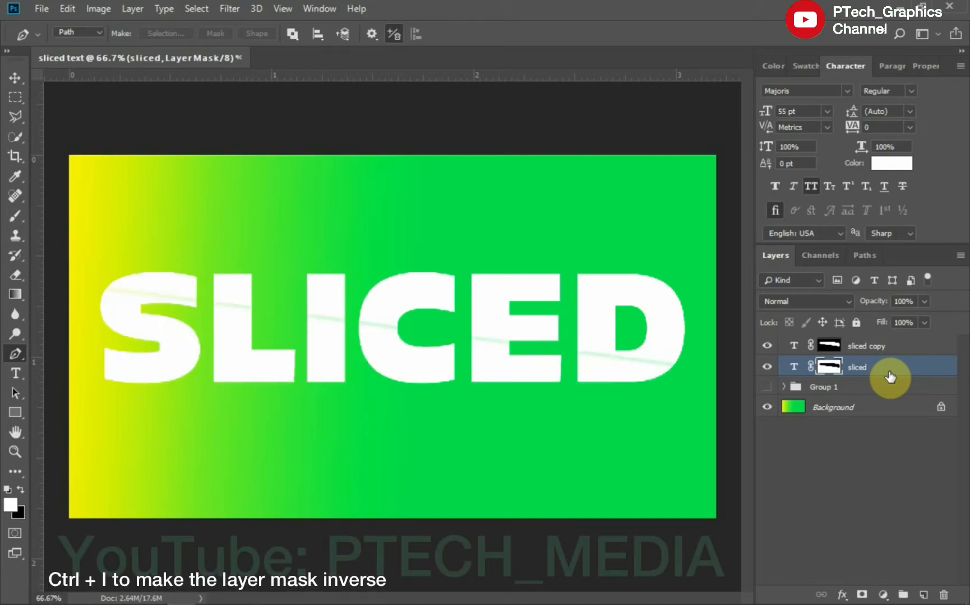
Offset the upper slice of SLICED slightly to the right and down relative to the lower slice
{"action": "left_click", "coordinate": [15, 78]}
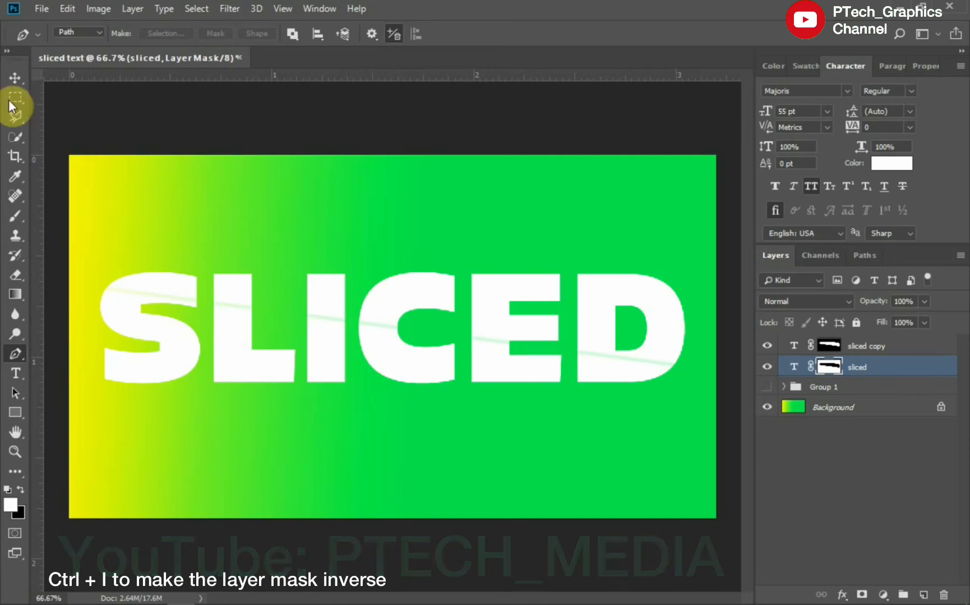
{"action": "left_click", "coordinate": [233, 290]}
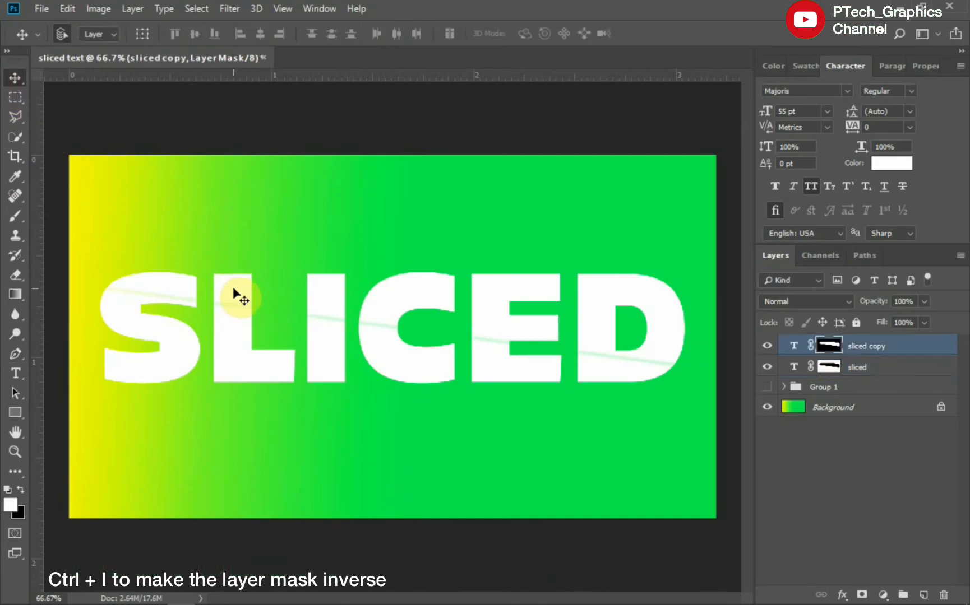
{"action": "mouse_move", "coordinate": [234, 289]}
{"action": "left_mouse_down"}
{"action": "mouse_move", "coordinate": [225, 294]}
{"action": "mouse_move", "coordinate": [236, 296]}
{"action": "left_mouse_up"}
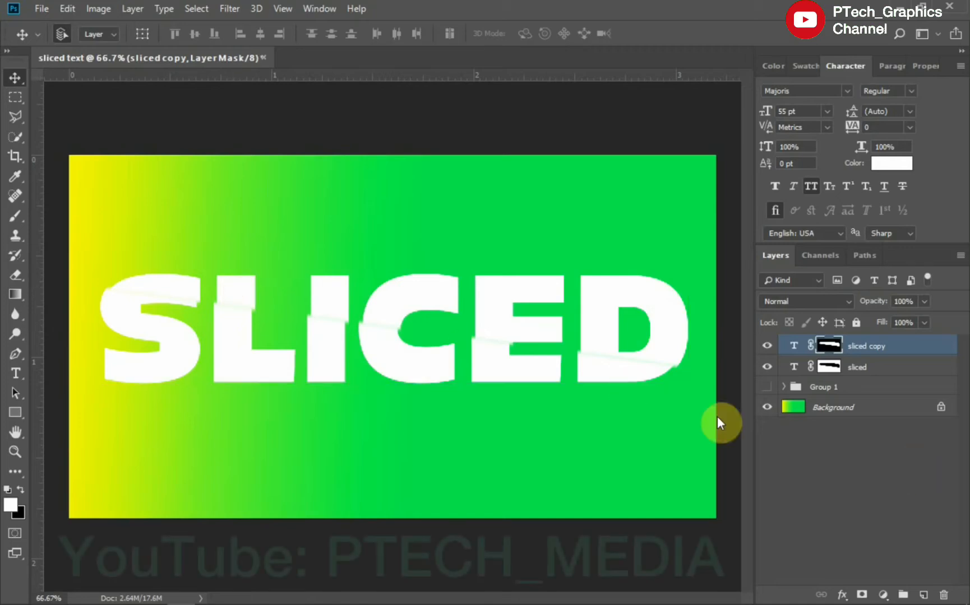
Add a new layer directly above the lower SLICED slice and set up a soft black brush at 40 px
{"action": "left_click", "coordinate": [872, 372]}
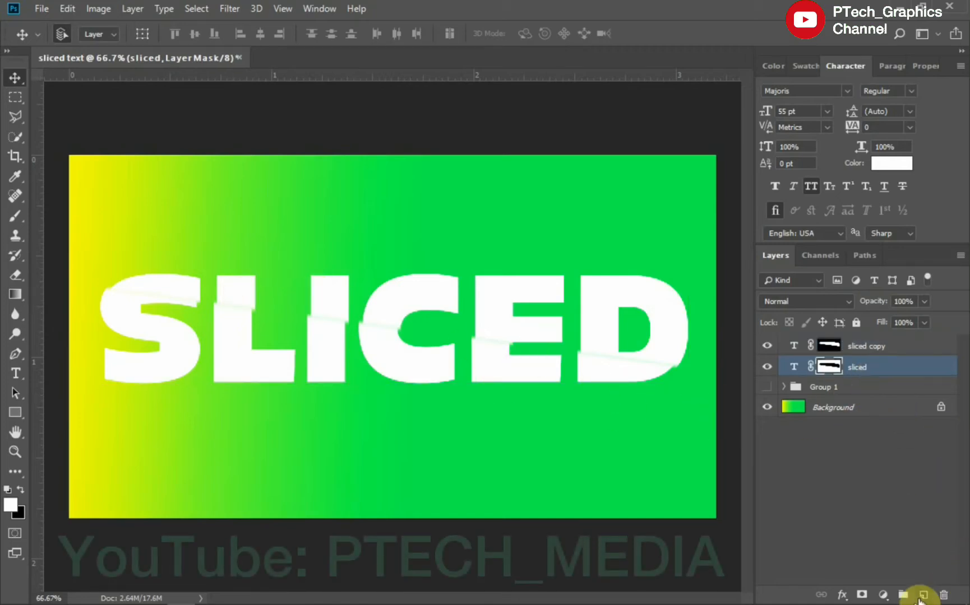
{"action": "left_click", "coordinate": [922, 595]}
{"action": "left_click", "coordinate": [16, 216]}
{"action": "key", "text": "d"}
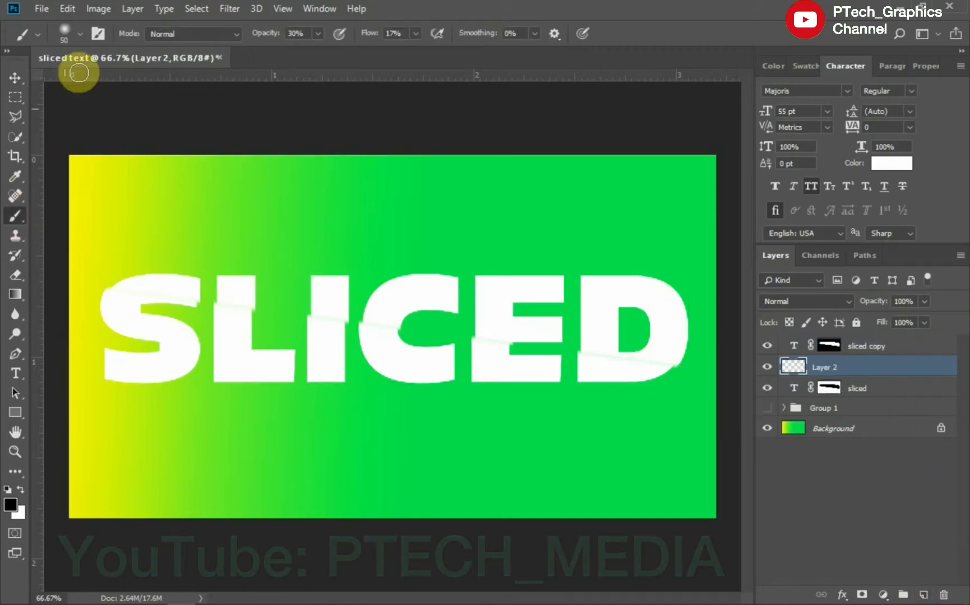
{"action": "left_click", "coordinate": [77, 27]}
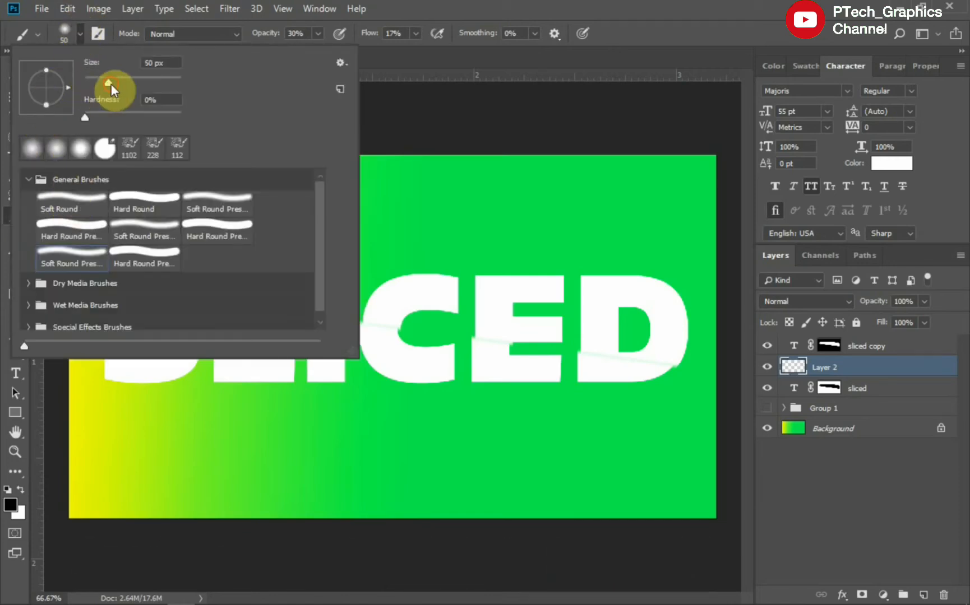
{"action": "left_click_drag", "start_coordinate": [111, 83], "coordinate": [105, 84]}
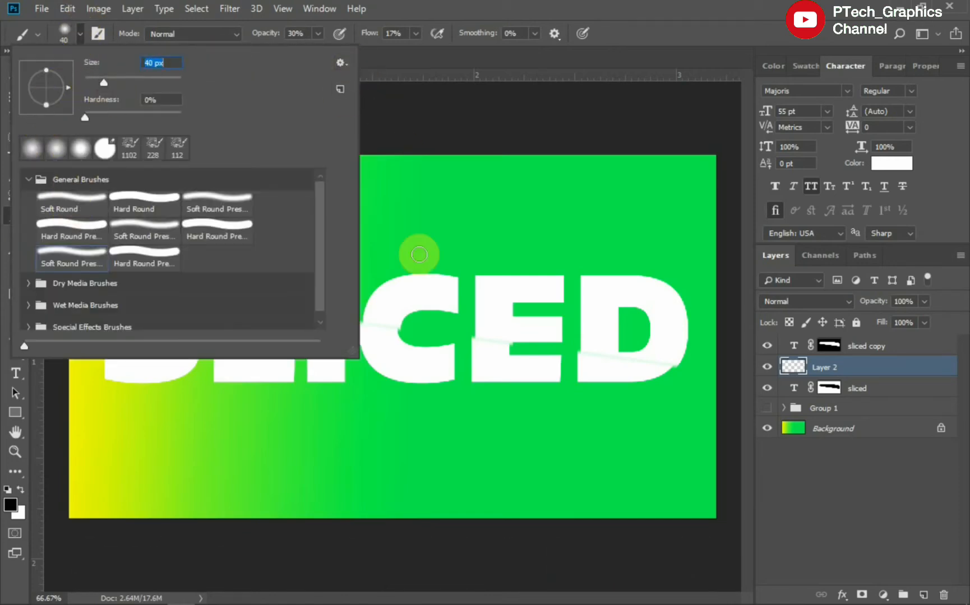
{"action": "left_click", "coordinate": [9, 214]}
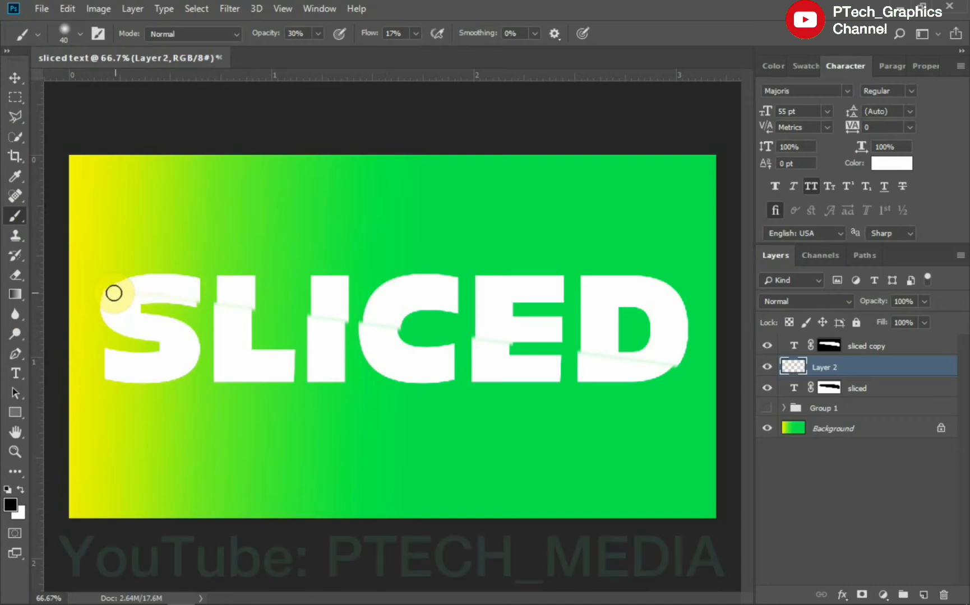
Clip the new layer to the lower slice and paint a soft black shadow along the diagonal cut across all SLICED letters
{"action": "right_click", "coordinate": [838, 373]}
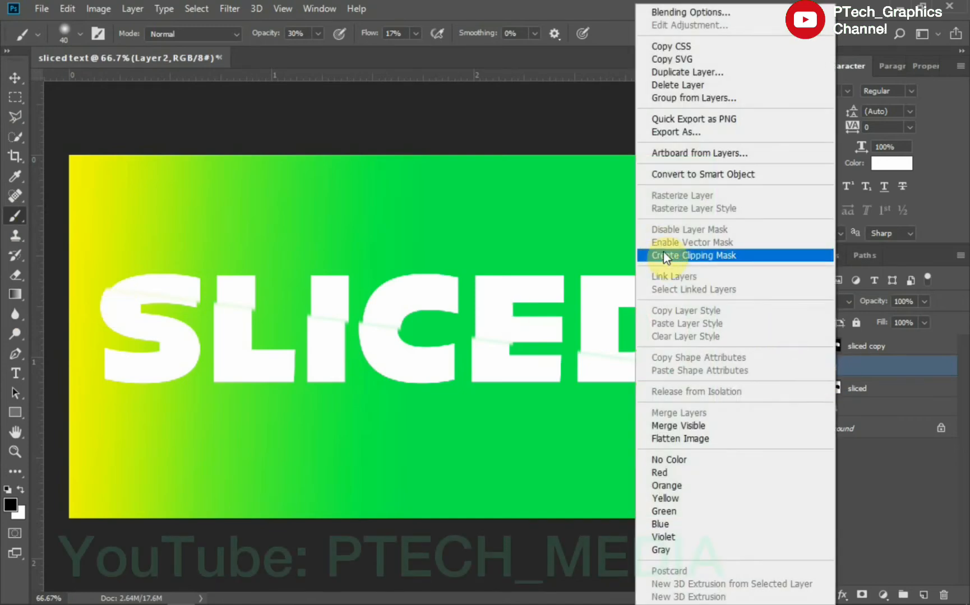
{"action": "left_click", "coordinate": [649, 254]}
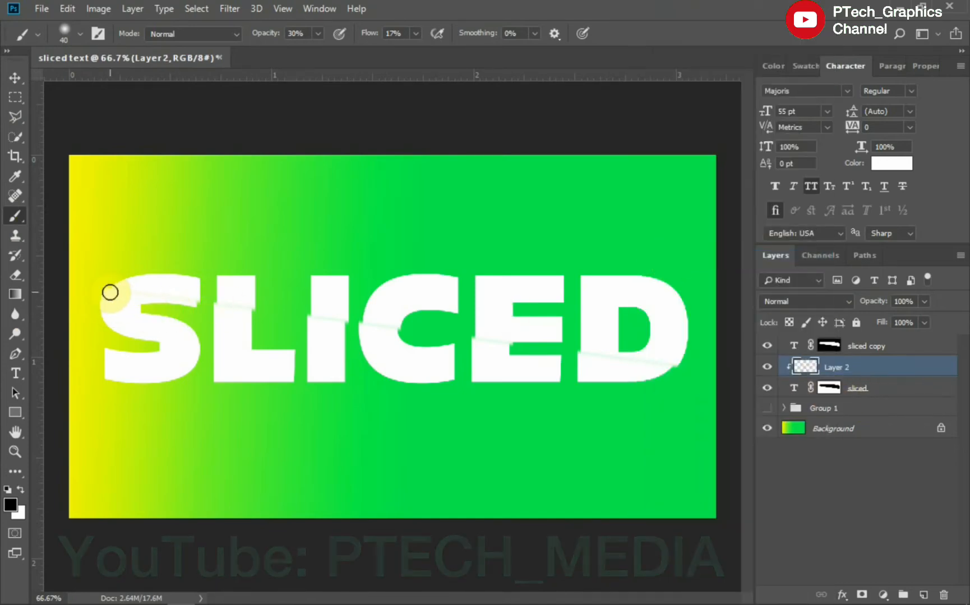
{"action": "left_click_drag", "start_coordinate": [111, 290], "coordinate": [684, 366]}
{"action": "left_click_drag", "start_coordinate": [472, 342], "coordinate": [685, 369]}
{"action": "mouse_move", "coordinate": [111, 290]}
{"action": "left_mouse_down"}
{"action": "mouse_move", "coordinate": [674, 371]}
{"action": "mouse_move", "coordinate": [703, 434]}
{"action": "left_mouse_up"}
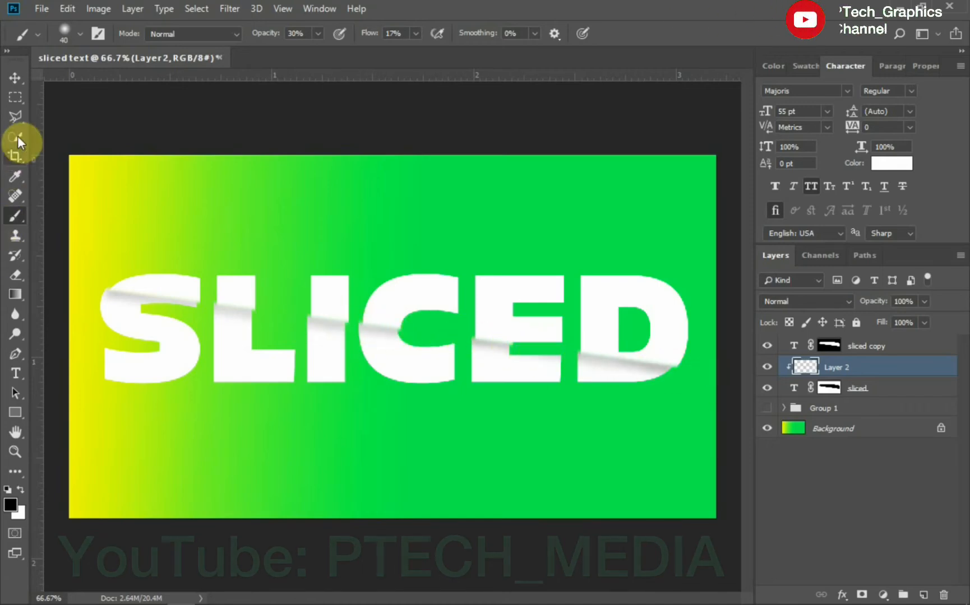
Group the two SLICED text layers with their shadow layer and hide the group
{"action": "left_click", "coordinate": [16, 77]}
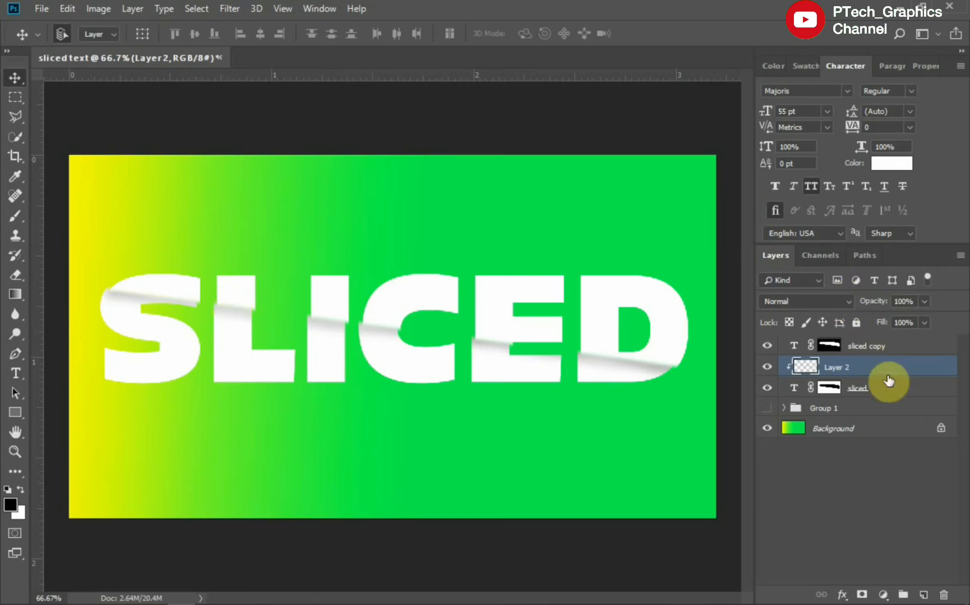
{"action": "left_click", "coordinate": [901, 389]}
{"action": "left_click", "coordinate": [889, 349], "text": "shift"}
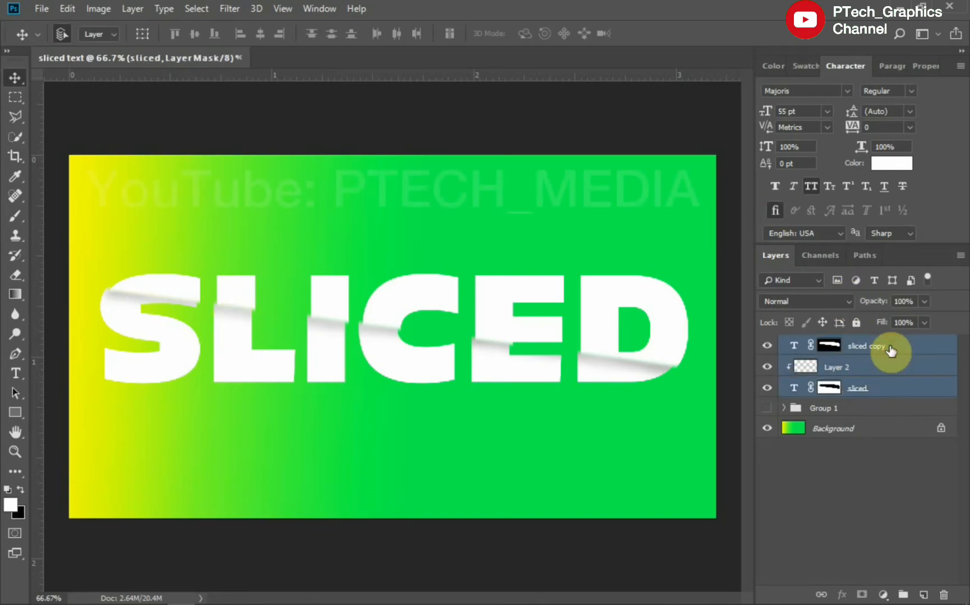
{"action": "key", "text": "ctrl+g"}
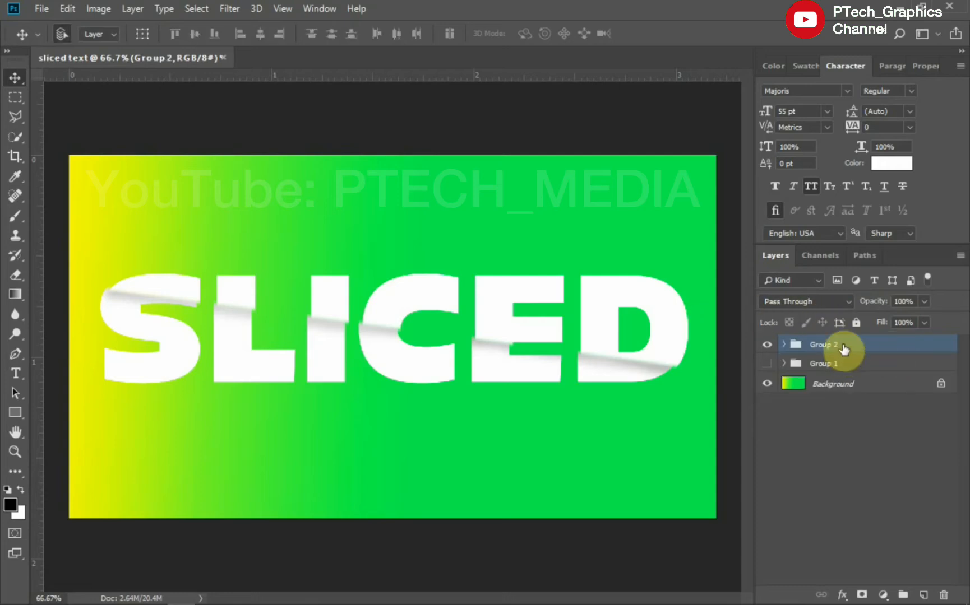
{"action": "left_click", "coordinate": [767, 345]}
Add the text SUBSCRIBE in white and move it toward the middle of the canvas
{"action": "left_click", "coordinate": [15, 373]}
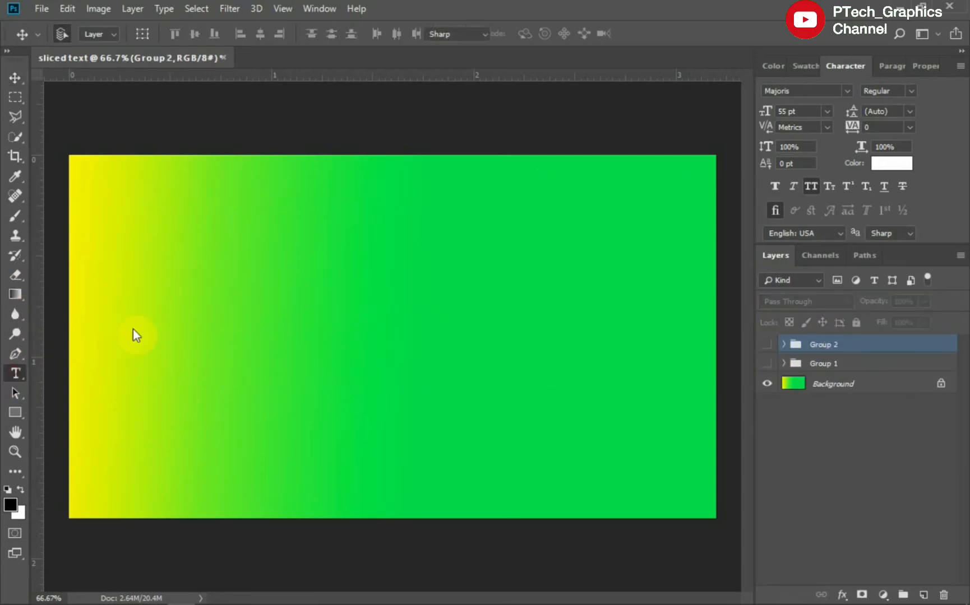
{"action": "left_click", "coordinate": [140, 323]}
{"action": "type", "text": "SUB"}
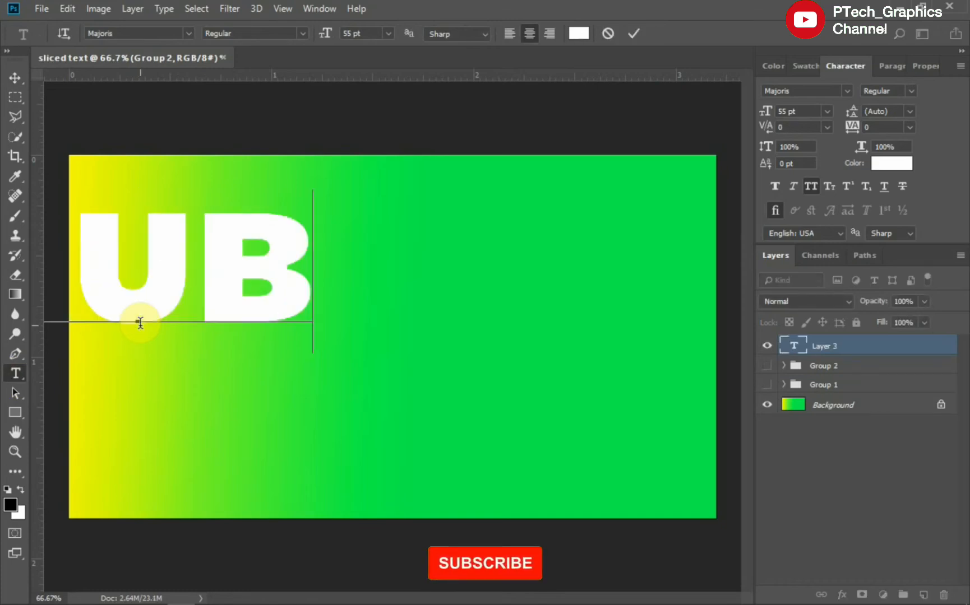
{"action": "type", "text": "SCRIBE"}
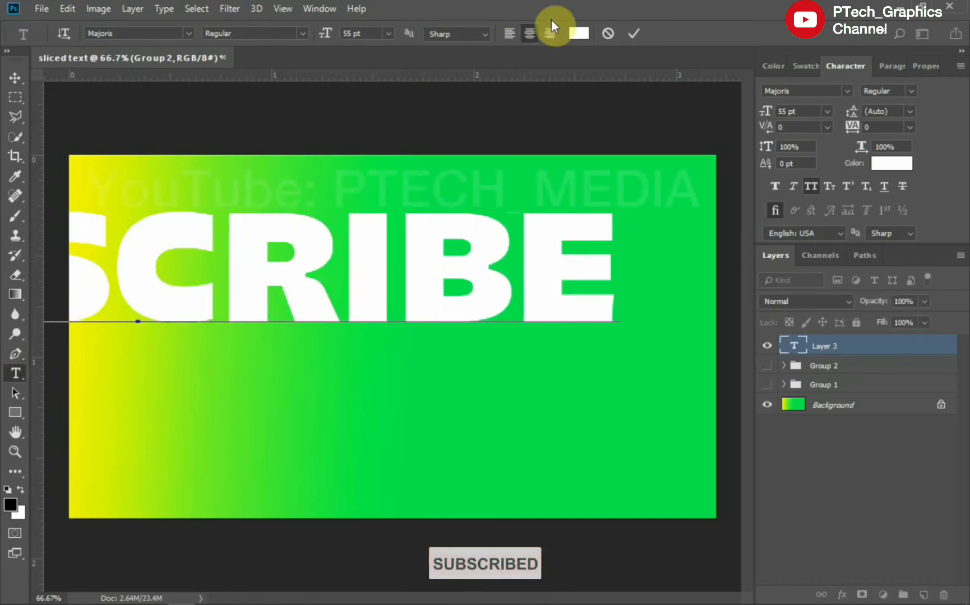
{"action": "left_click", "coordinate": [15, 78]}
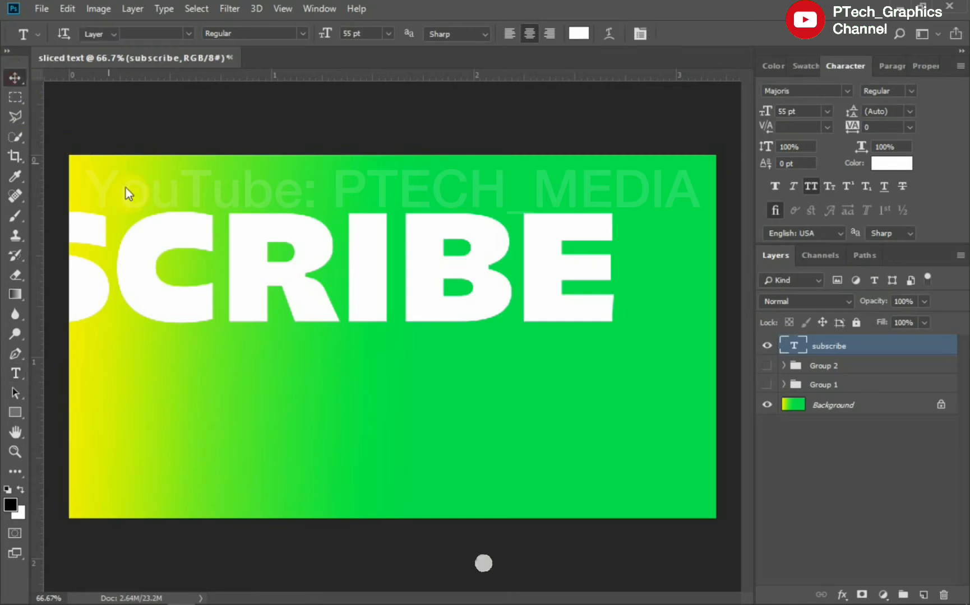
{"action": "left_click_drag", "start_coordinate": [171, 282], "coordinate": [340, 314]}
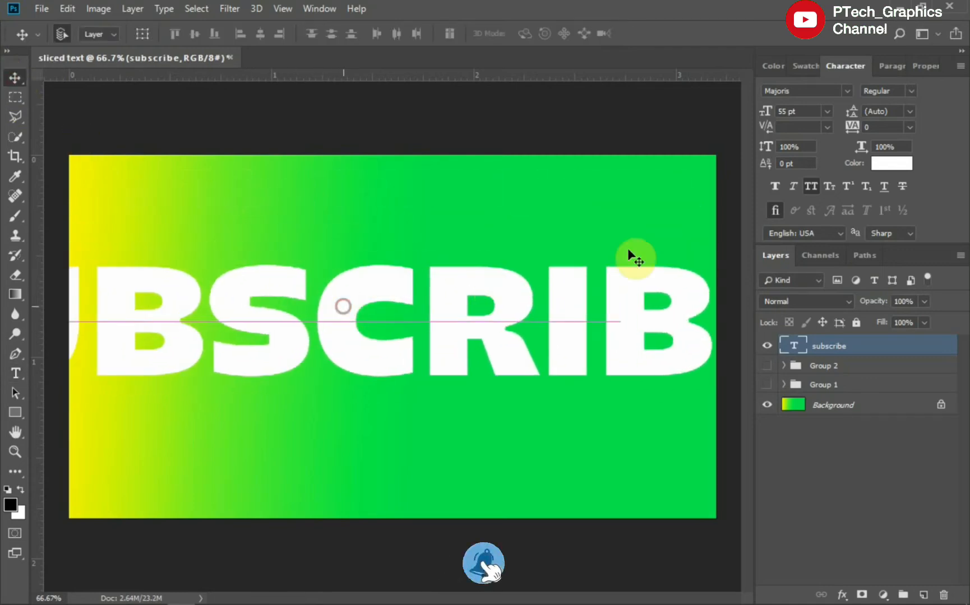
Set the SUBSCRIBE text to the Swis721 BlkCn BT Black font at 48 pt
{"action": "left_click", "coordinate": [807, 92]}
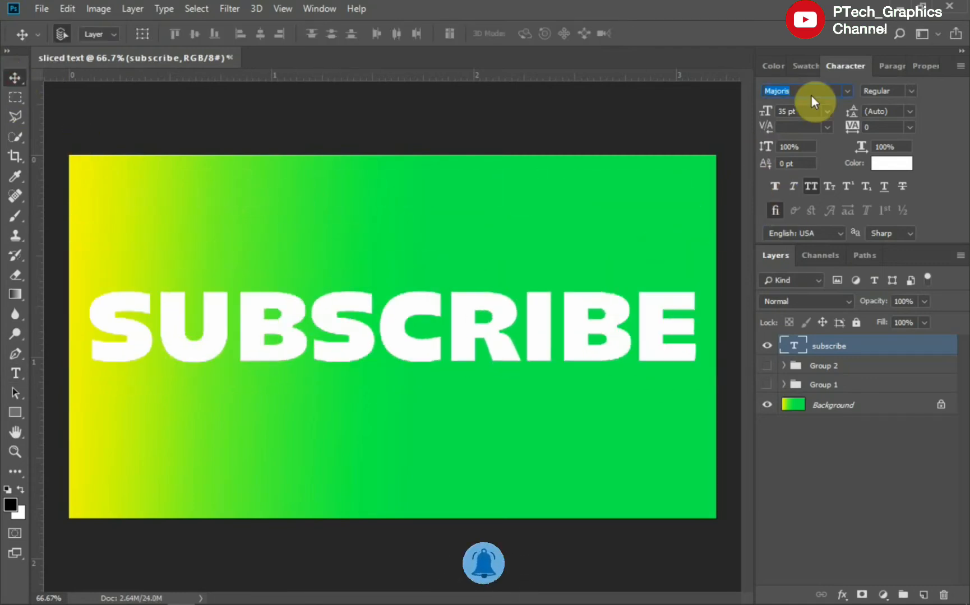
{"action": "type", "text": "swi"}
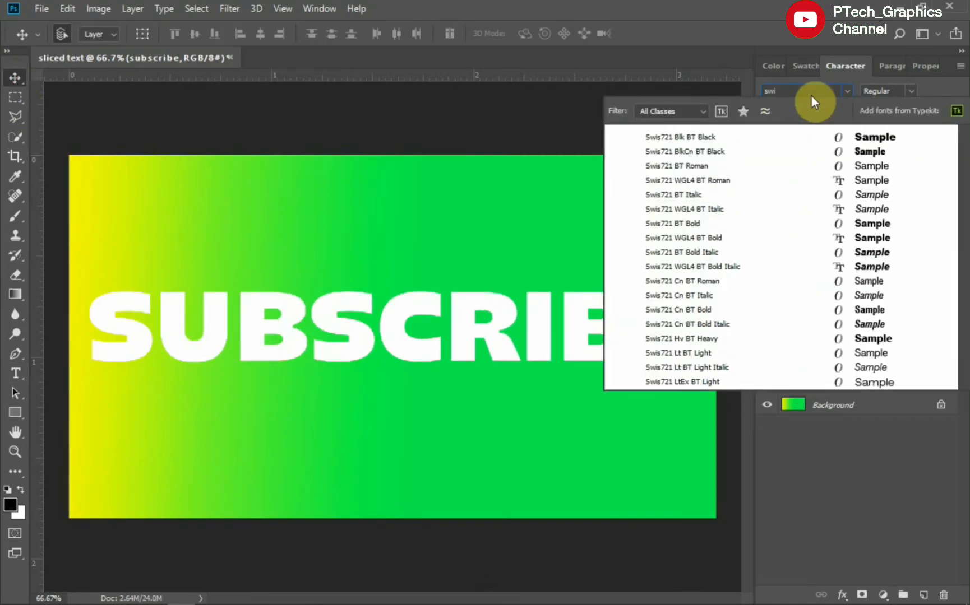
{"action": "key", "text": "Down"}
{"action": "key", "text": "Down"}
{"action": "key", "text": "Return"}
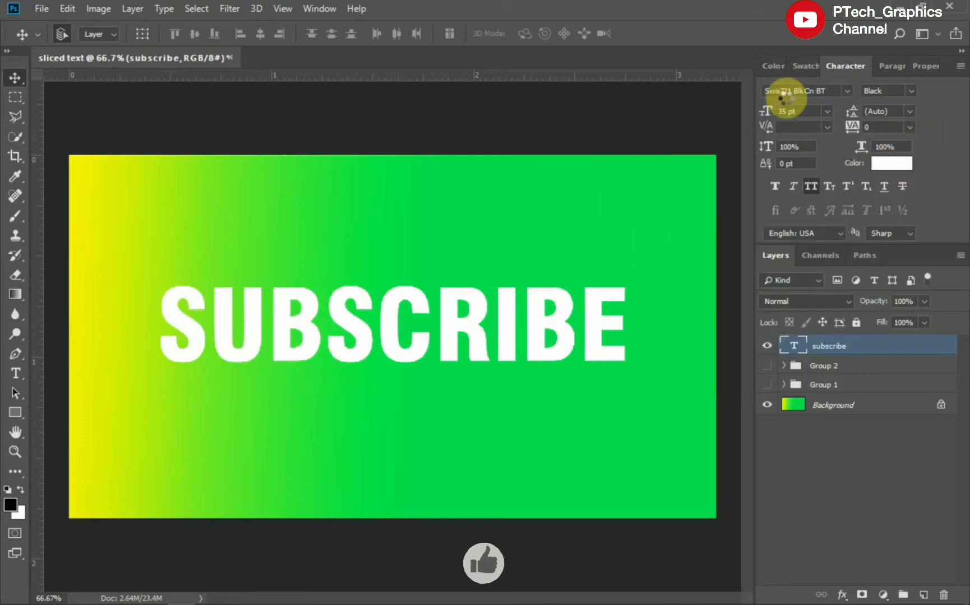
{"action": "left_click", "coordinate": [826, 112]}
{"action": "left_click", "coordinate": [814, 272]}
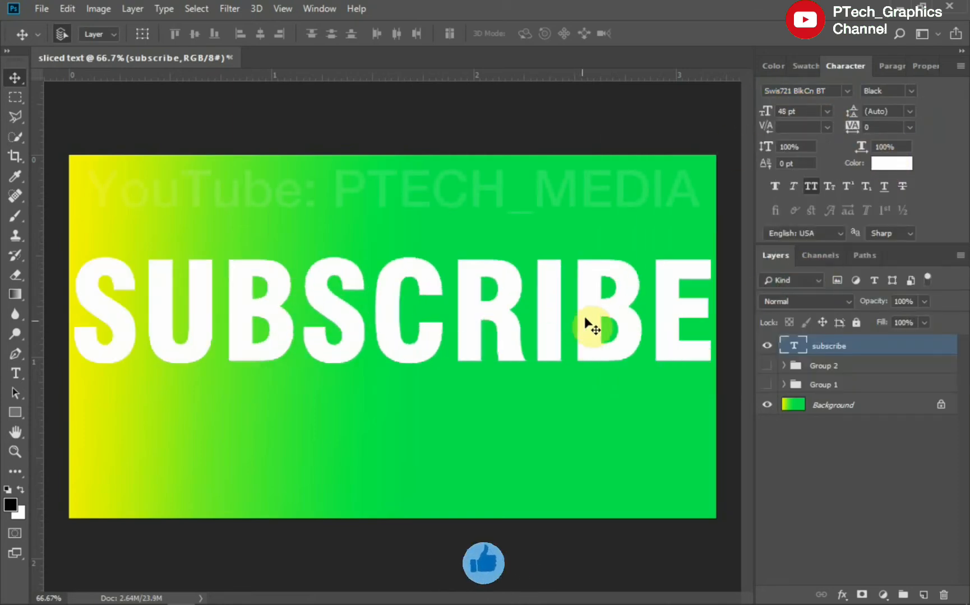
Tighten the SUBSCRIBE letter tracking to -50 and centre the text vertically on the canvas
{"action": "left_click", "coordinate": [909, 127]}
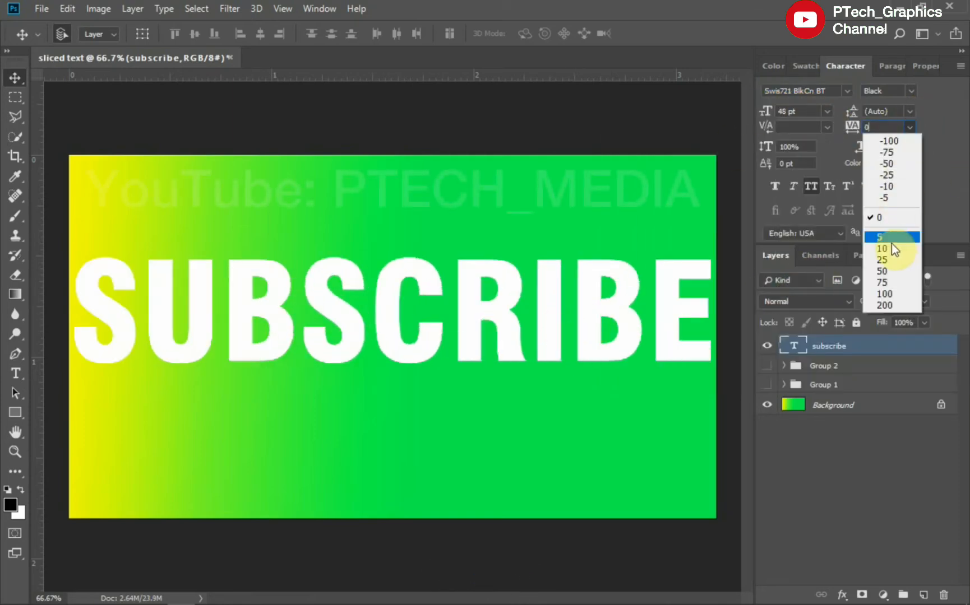
{"action": "left_click", "coordinate": [887, 167]}
{"action": "left_click_drag", "start_coordinate": [380, 335], "coordinate": [384, 360]}
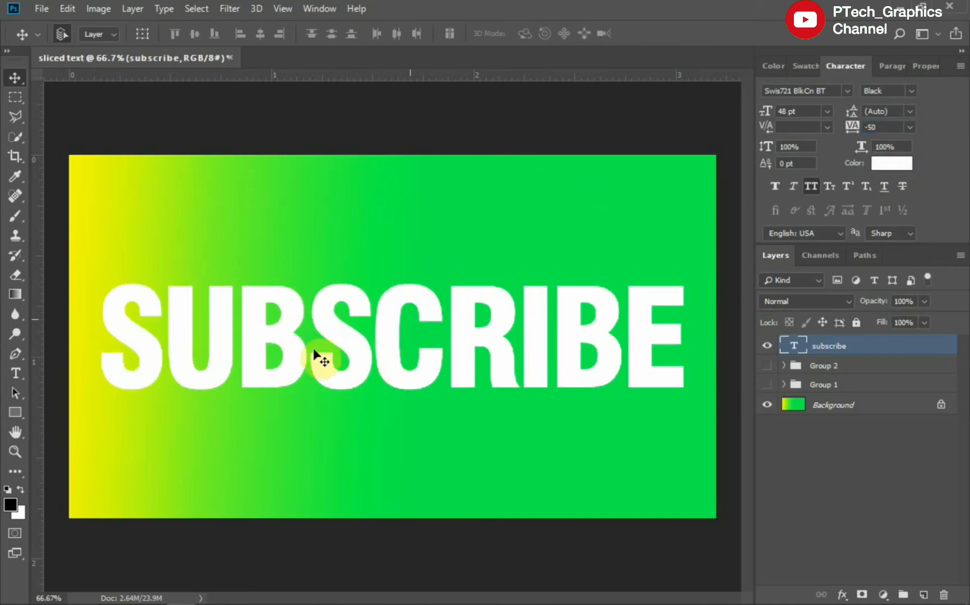
Draw a closed pen path around the upper part of SUBSCRIBE, with its lower edge sloping down from the first S to the E
{"action": "left_click", "coordinate": [16, 352]}
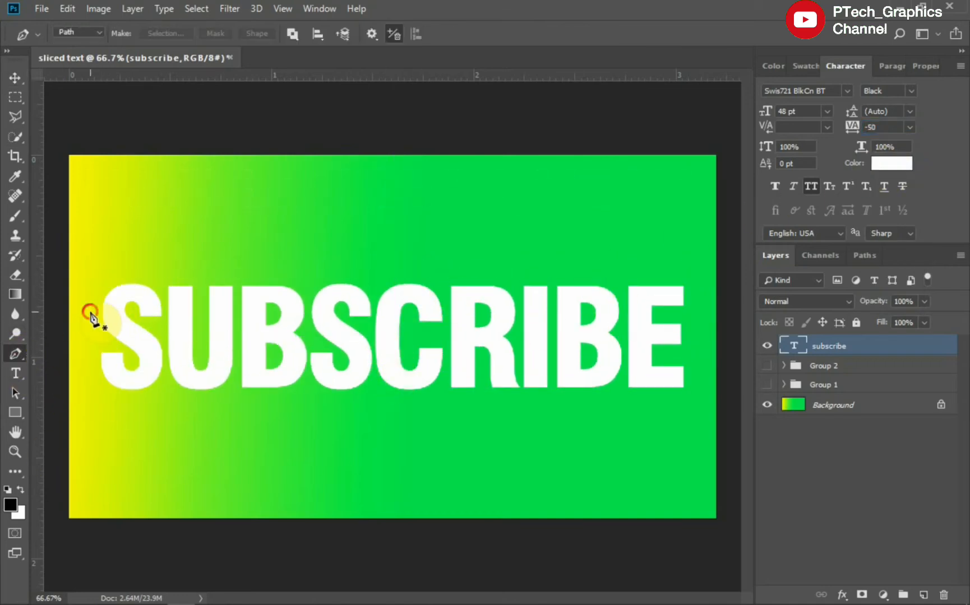
{"action": "left_click", "coordinate": [90, 311]}
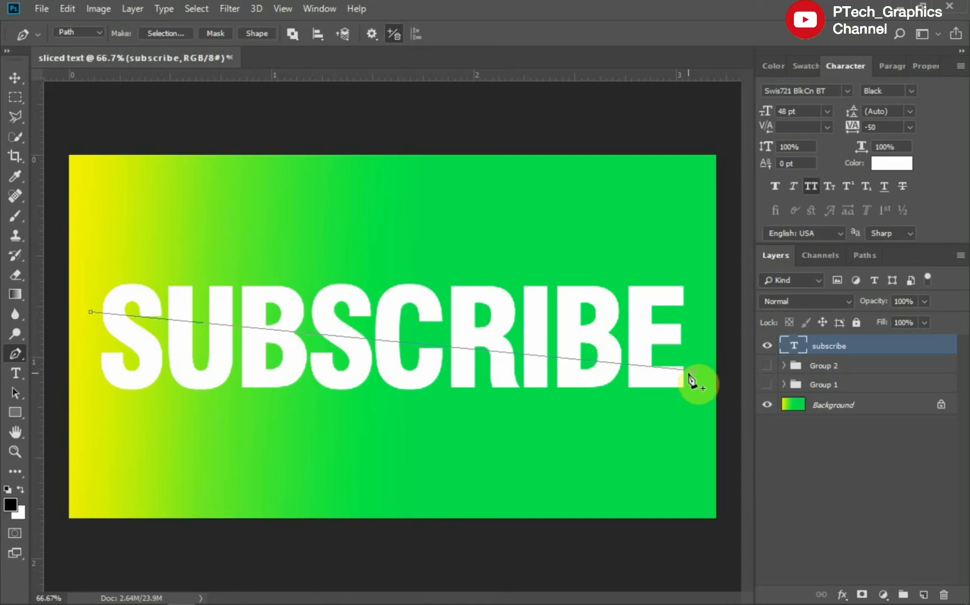
{"action": "left_click", "coordinate": [694, 371]}
{"action": "left_click", "coordinate": [697, 282]}
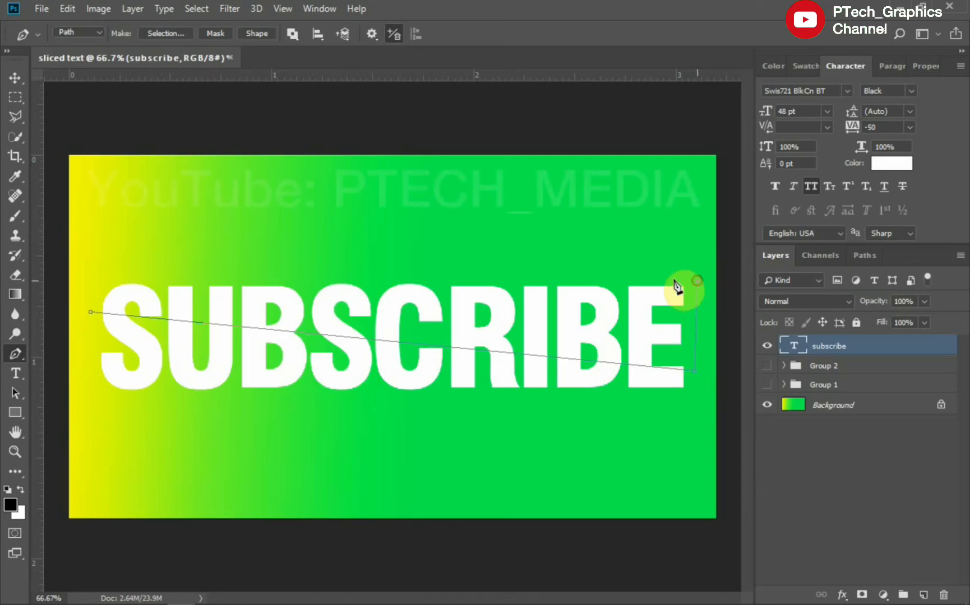
{"action": "left_click", "coordinate": [90, 312]}
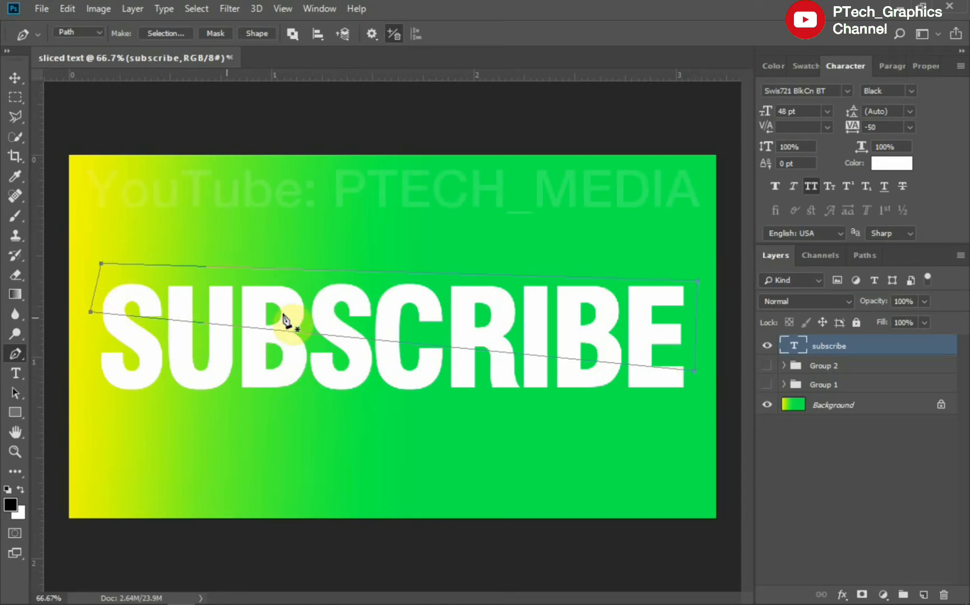
Convert the pen path into a selection and use it to add a layer mask to the SUBSCRIBE text layer
{"action": "right_click", "coordinate": [303, 318]}
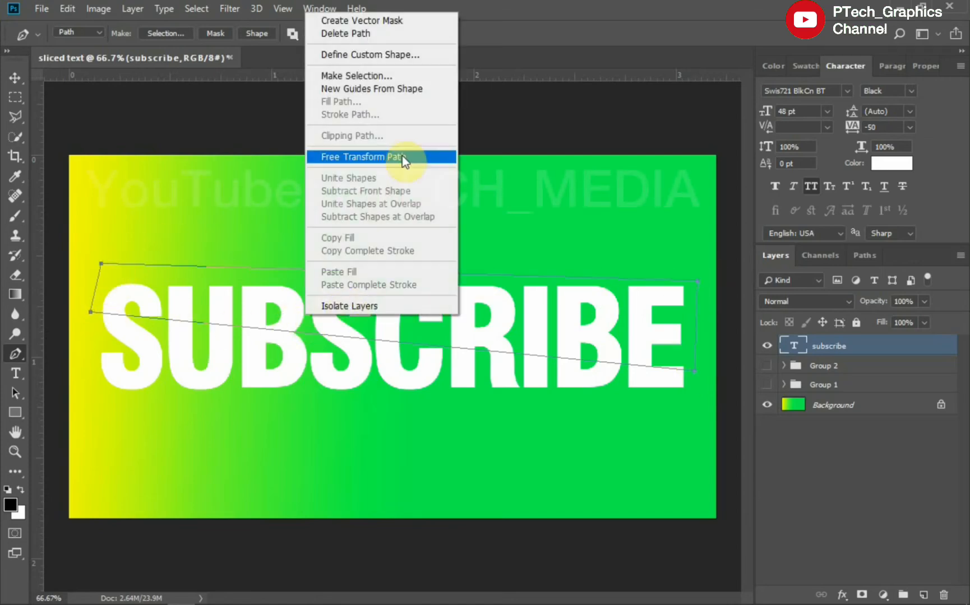
{"action": "left_click", "coordinate": [348, 77]}
{"action": "left_click", "coordinate": [664, 157]}
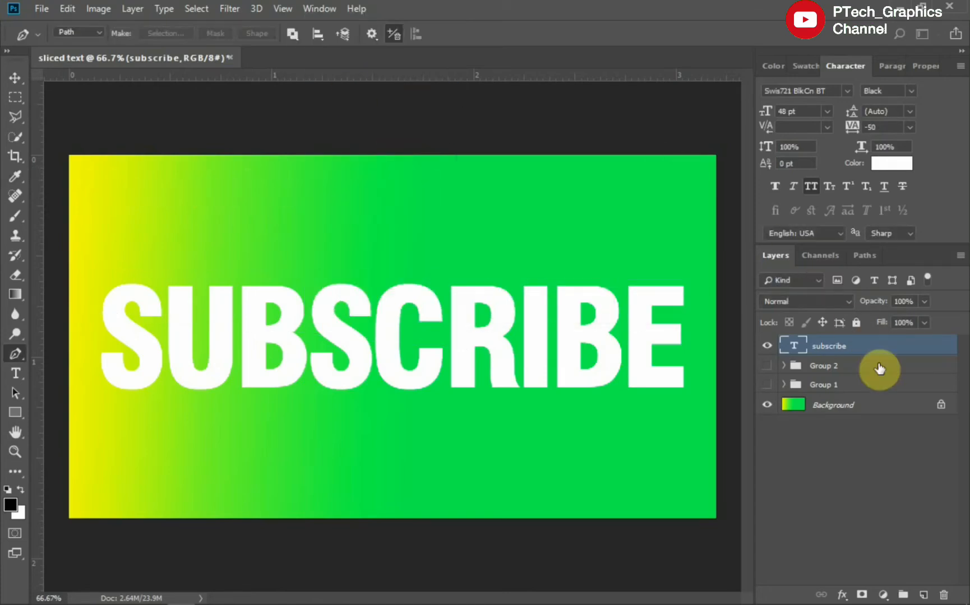
{"action": "left_click", "coordinate": [863, 593]}
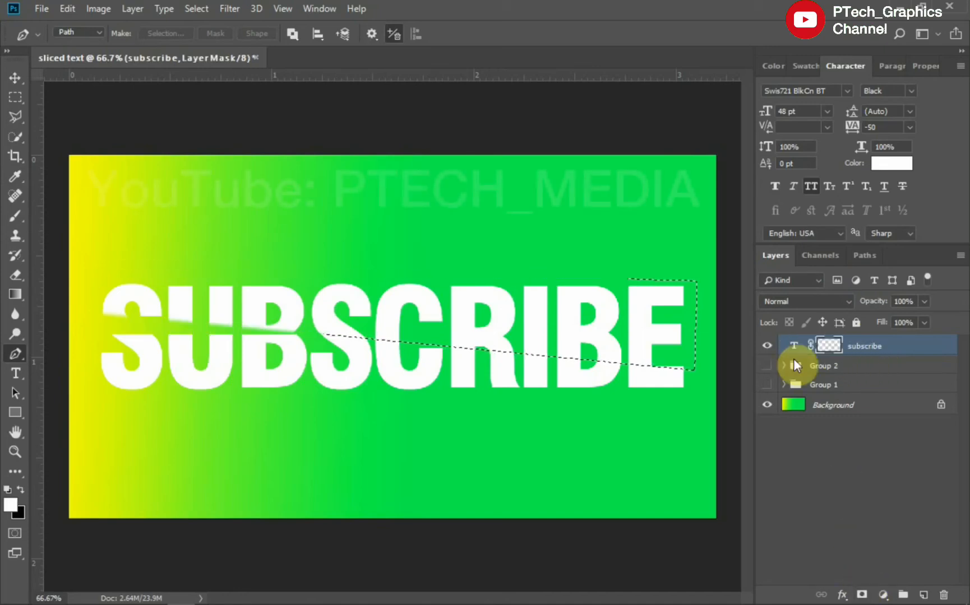
Duplicate the masked SUBSCRIBE layer as subscribe copy and invert the layer mask on the original layer
{"action": "right_click", "coordinate": [890, 359]}
{"action": "left_click", "coordinate": [739, 77]}
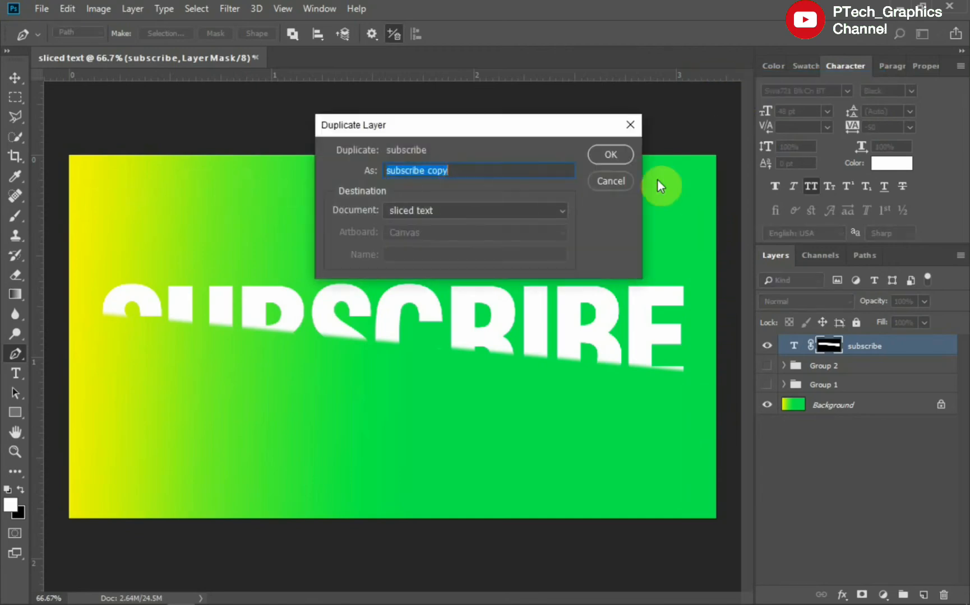
{"action": "left_click", "coordinate": [613, 153]}
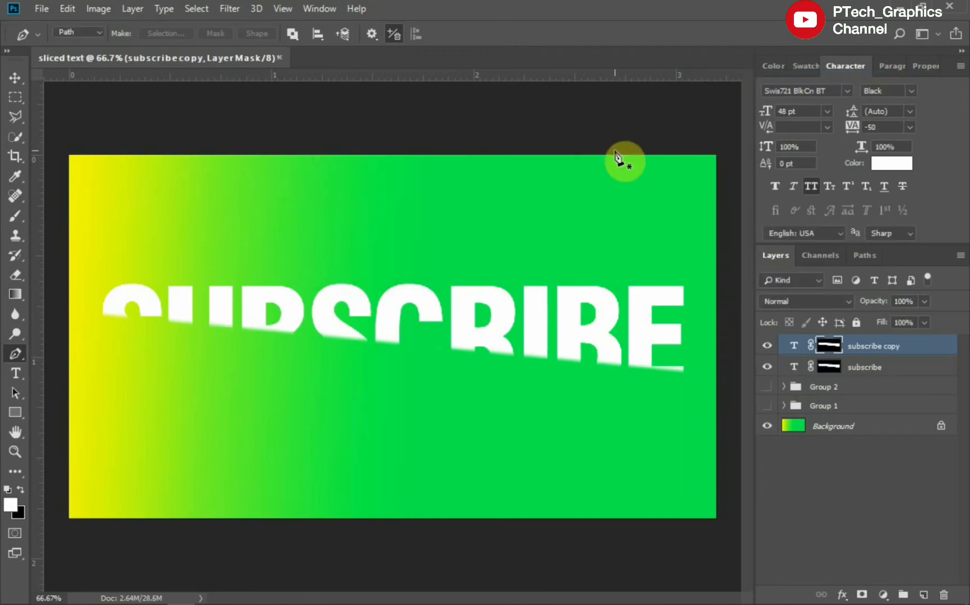
{"action": "left_click", "coordinate": [894, 370]}
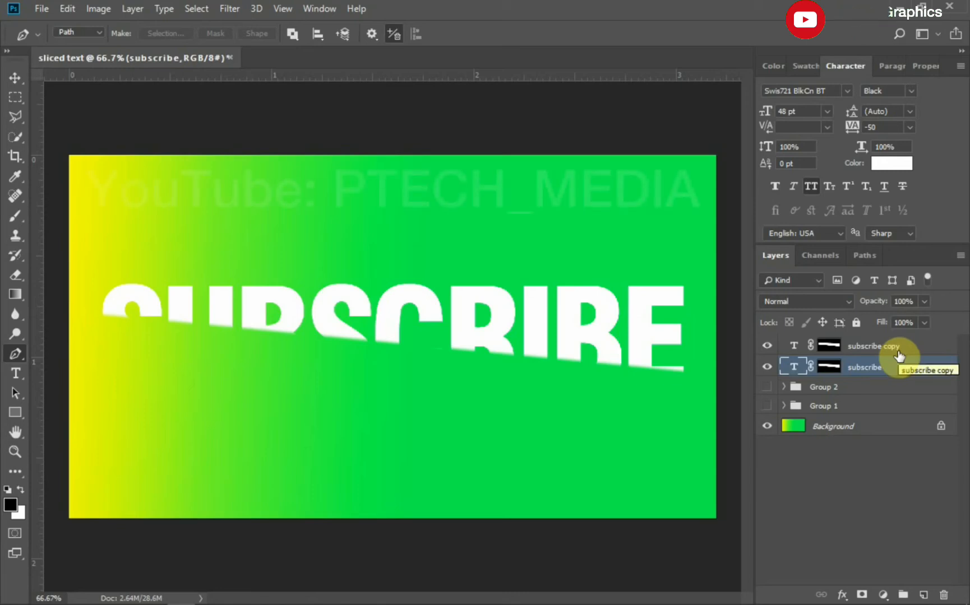
{"action": "key", "text": "ctrl+backslash"}
{"action": "key", "text": "ctrl+i"}
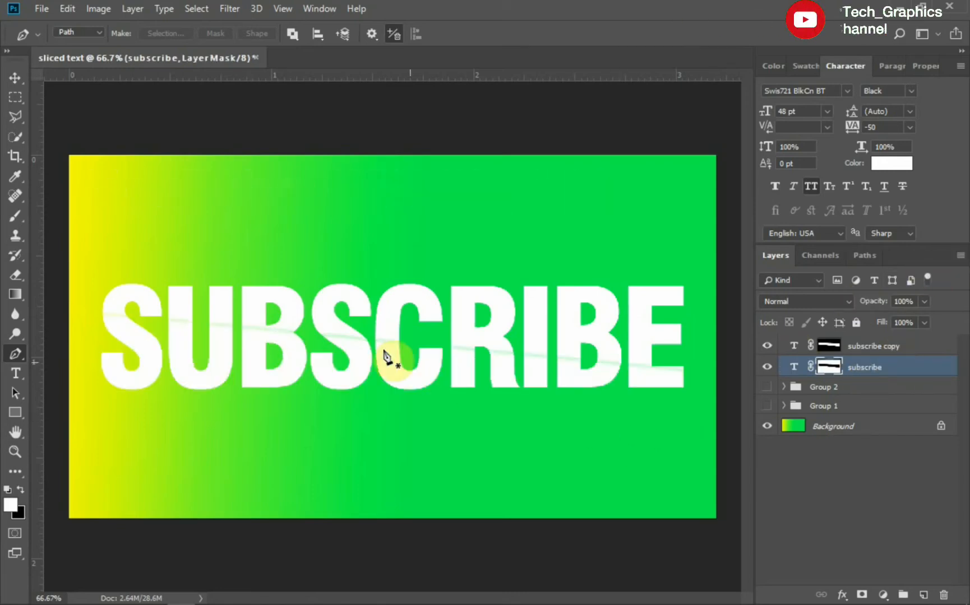
Change the text colour of the upper SUBSCRIBE slice to bright blue
{"action": "left_click", "coordinate": [15, 78]}
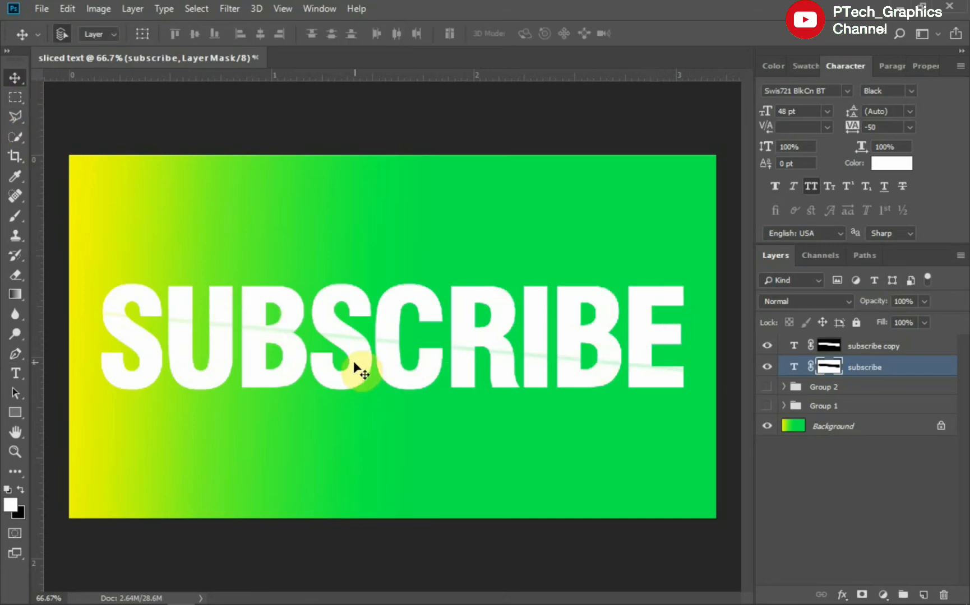
{"action": "left_click", "coordinate": [361, 372]}
{"action": "left_click", "coordinate": [899, 174]}
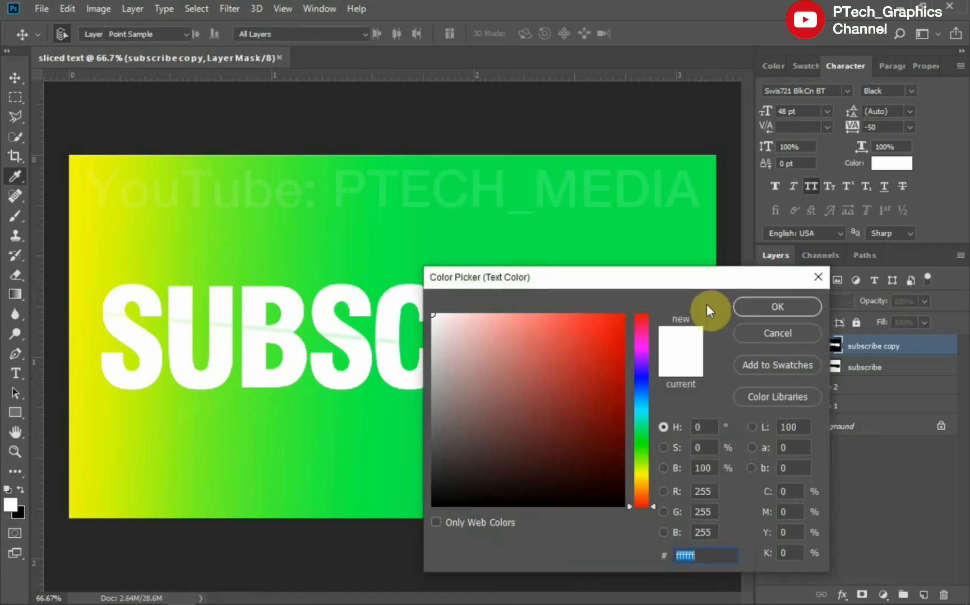
{"action": "left_click", "coordinate": [642, 377]}
{"action": "left_click_drag", "start_coordinate": [620, 403], "coordinate": [697, 269]}
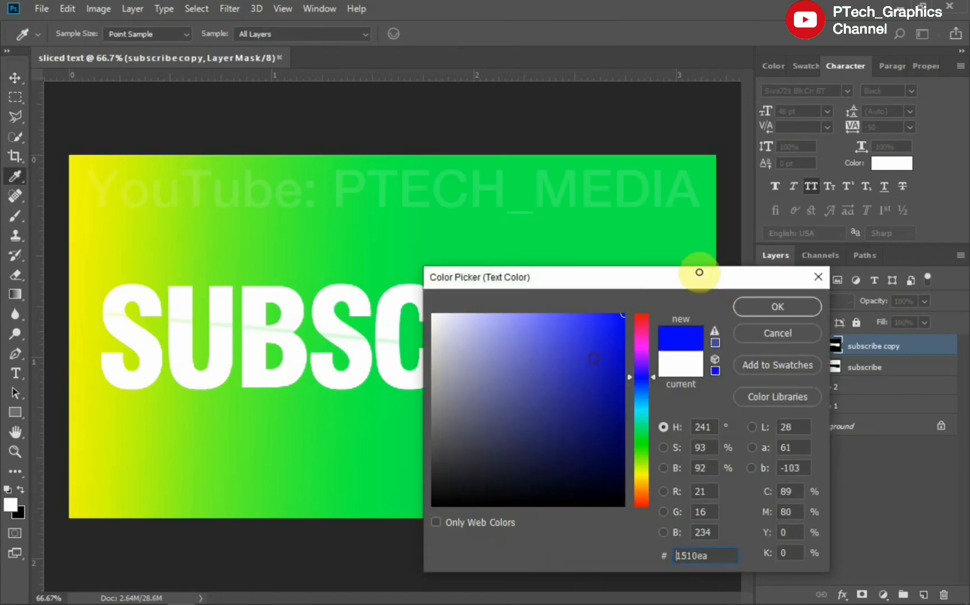
{"action": "left_click", "coordinate": [766, 306]}
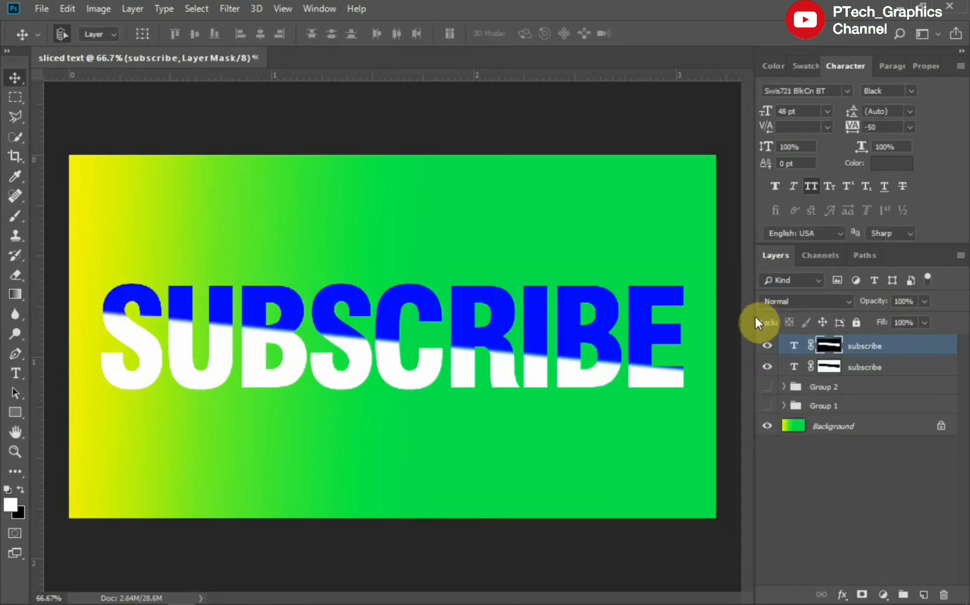
Change the text colour of the lower SUBSCRIBE slice to red, ff0000
{"action": "left_click", "coordinate": [896, 367]}
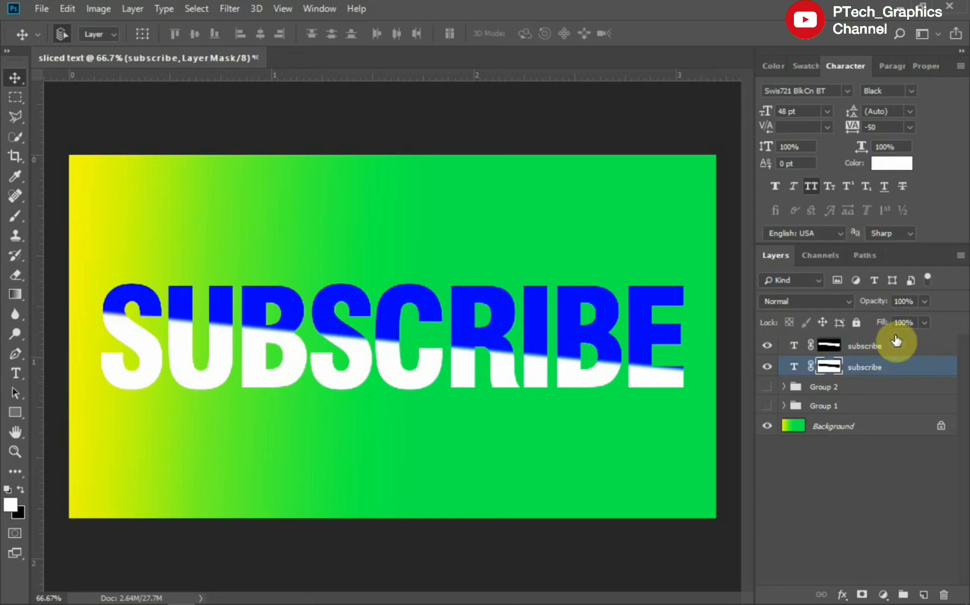
{"action": "left_click", "coordinate": [891, 163]}
{"action": "left_click", "coordinate": [603, 387]}
{"action": "left_click_drag", "start_coordinate": [714, 258], "coordinate": [714, 258]}
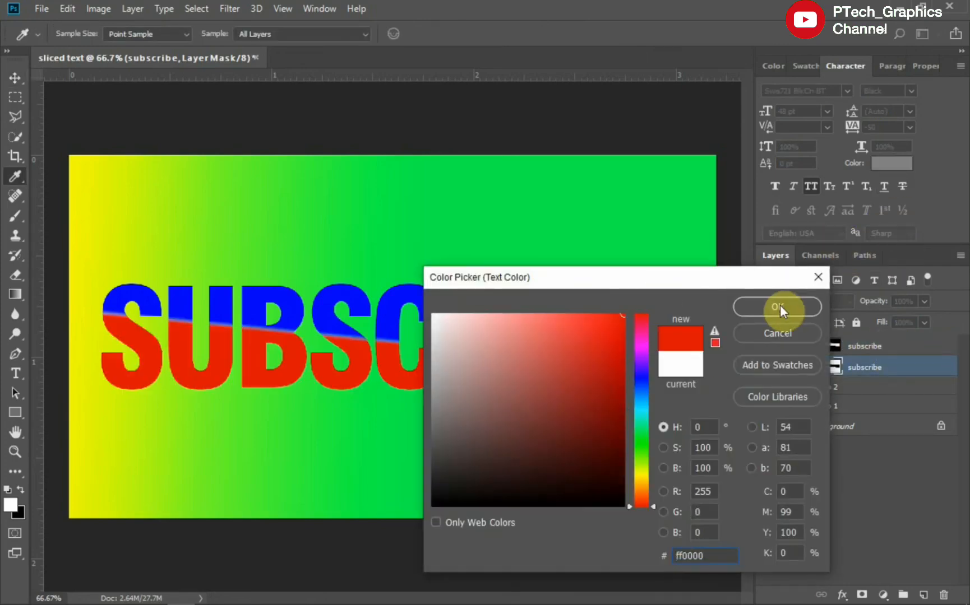
{"action": "left_click", "coordinate": [778, 306]}
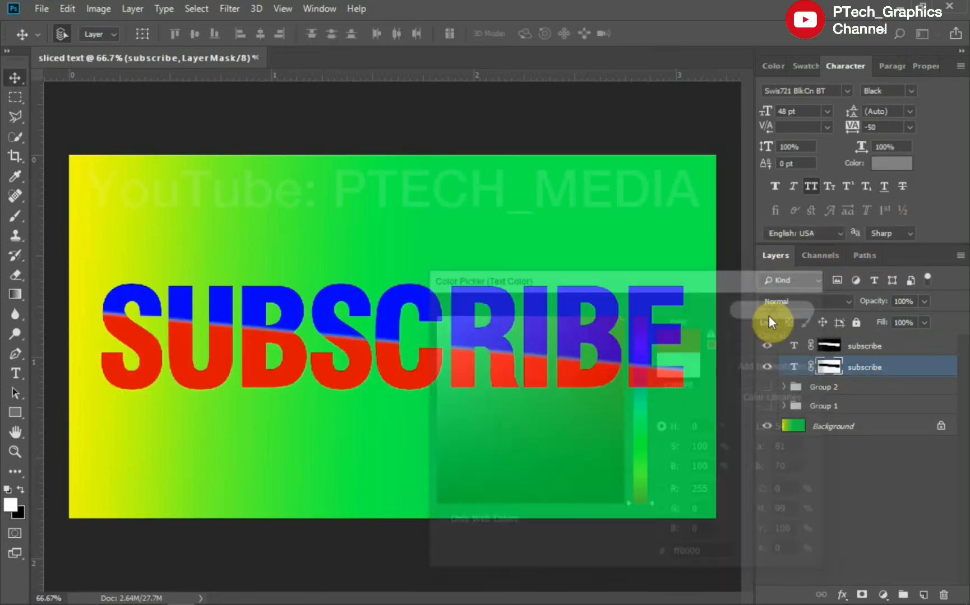